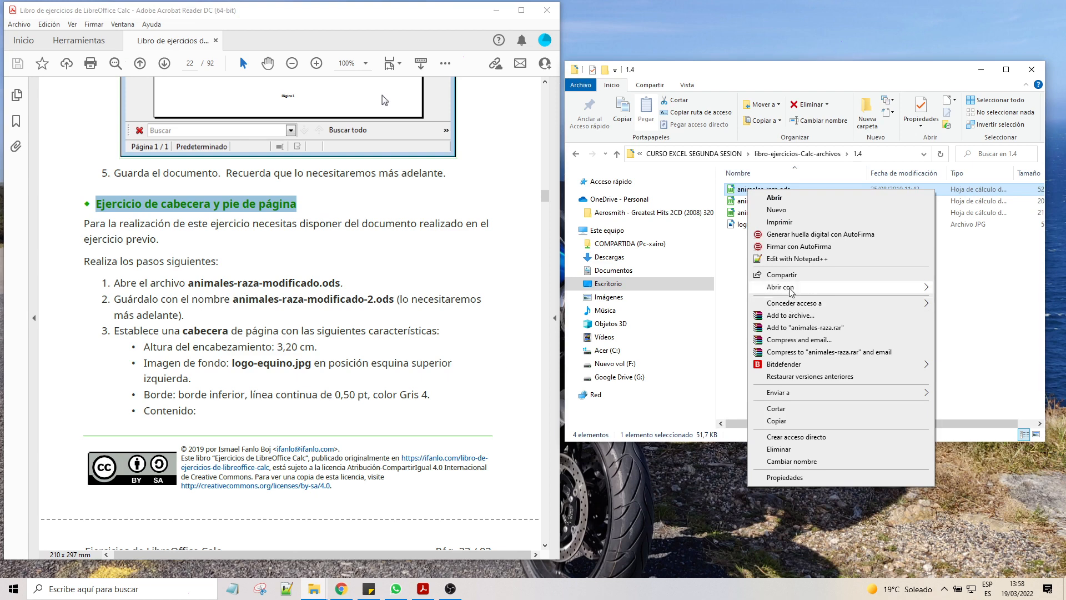
Step: Open animales-raza.ods in LibreOffice Calc and save it as animales-raza-modificado.ods, replacing the existing file
{"action": "mouse_move", "coordinate": [789, 287]}
{"action": "left_click", "coordinate": [658, 305]}
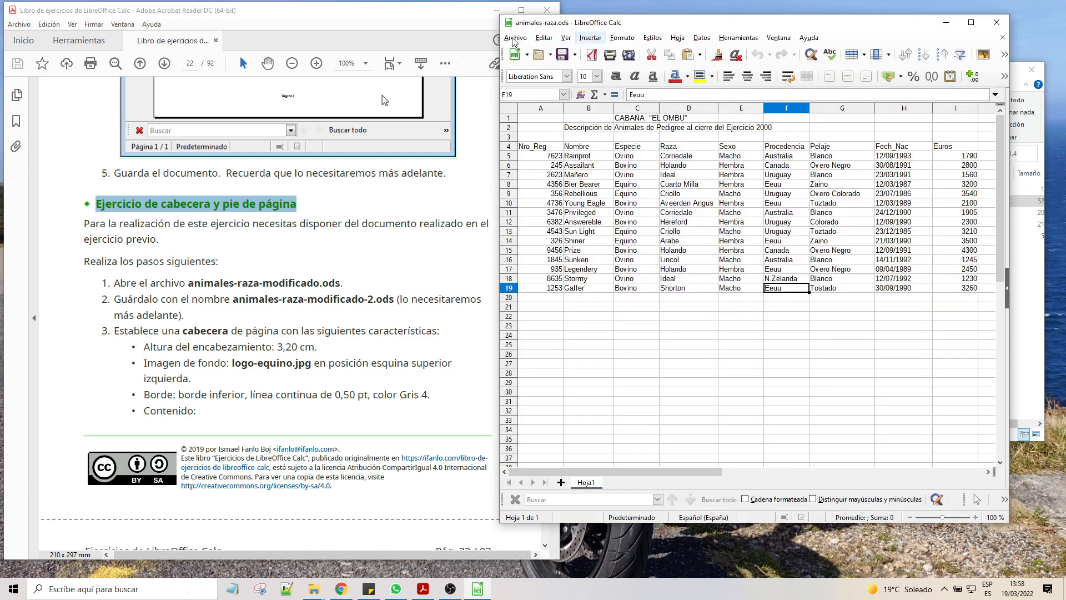
{"action": "left_click", "coordinate": [515, 38]}
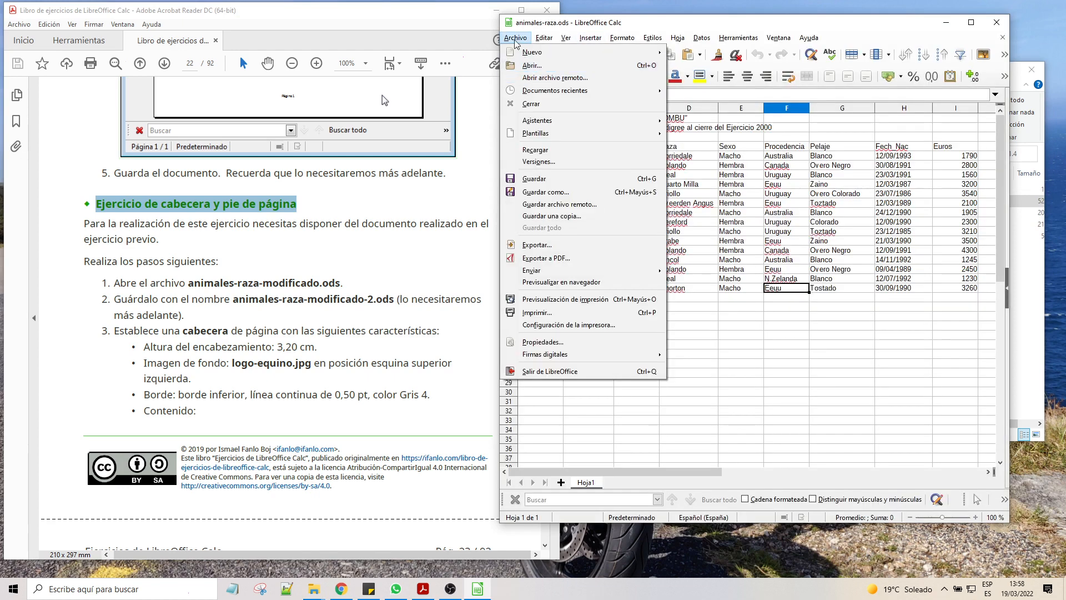
{"action": "left_click", "coordinate": [552, 192]}
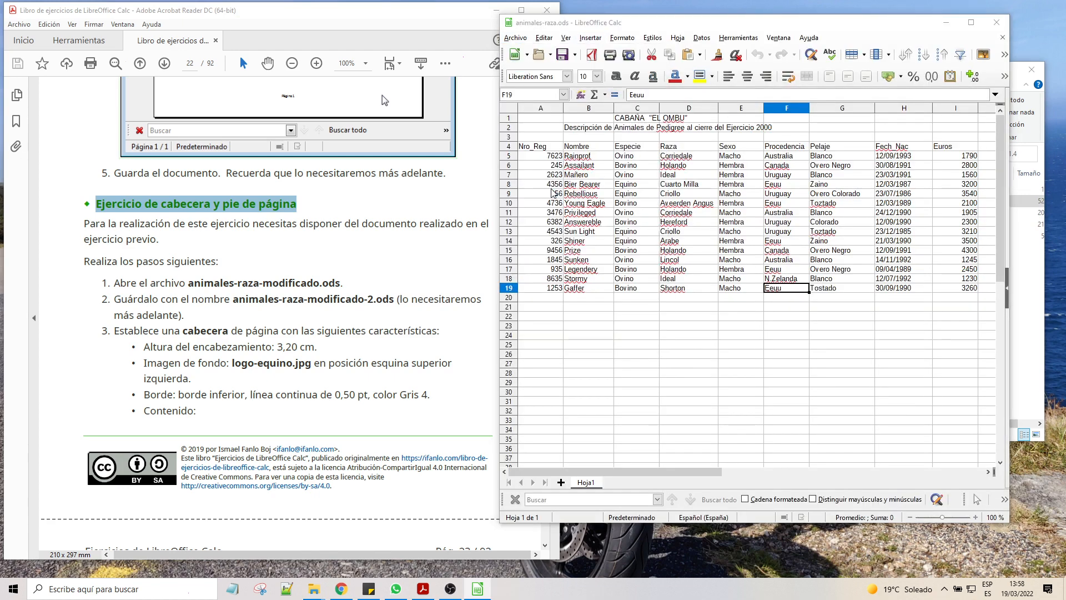
{"action": "left_click", "coordinate": [726, 125]}
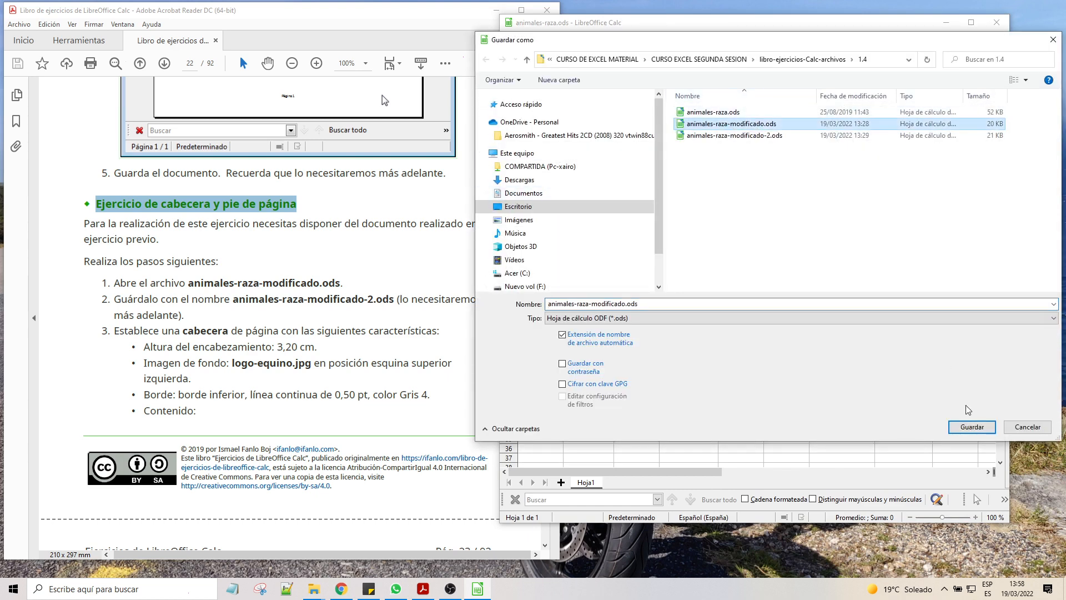
{"action": "left_click", "coordinate": [979, 428]}
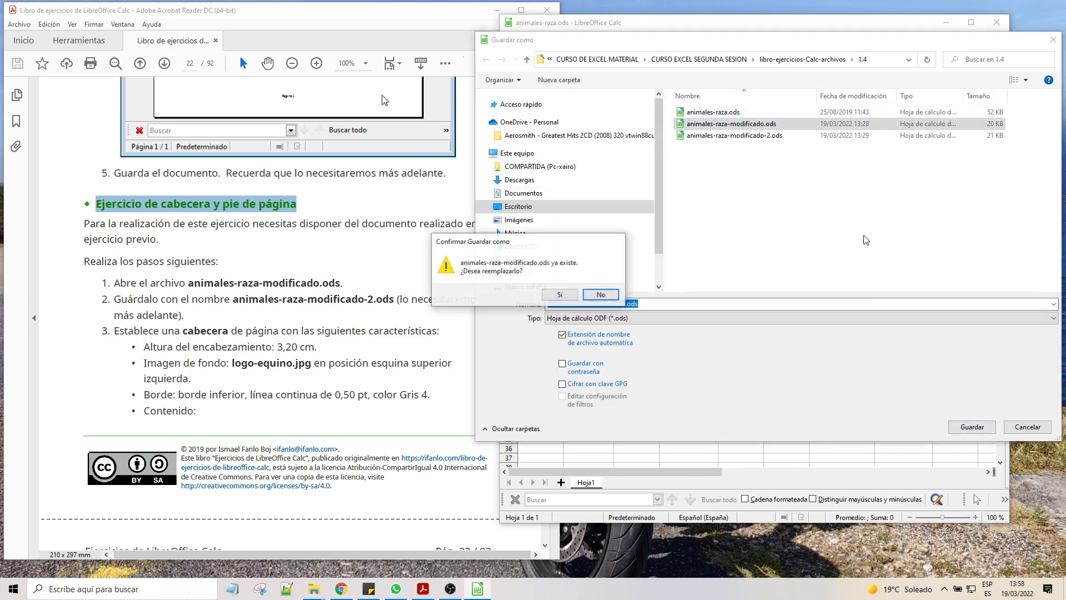
{"action": "left_click", "coordinate": [559, 295]}
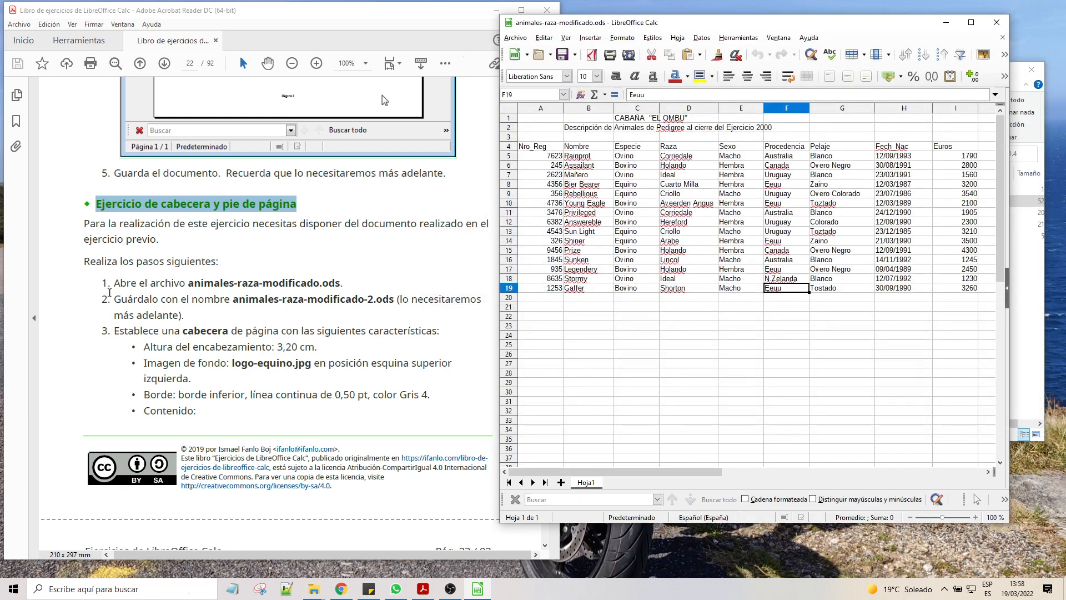
Step: Open the default page style's header settings and set the header height to 3,20 cm
{"action": "left_click_drag", "start_coordinate": [119, 329], "coordinate": [368, 364]}
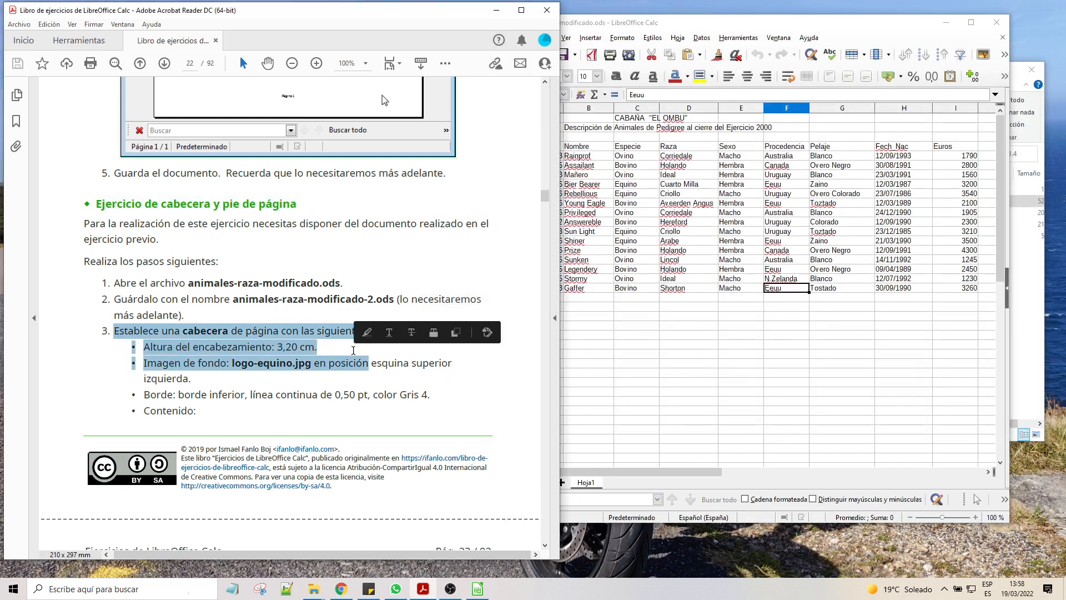
{"action": "left_click", "coordinate": [698, 22]}
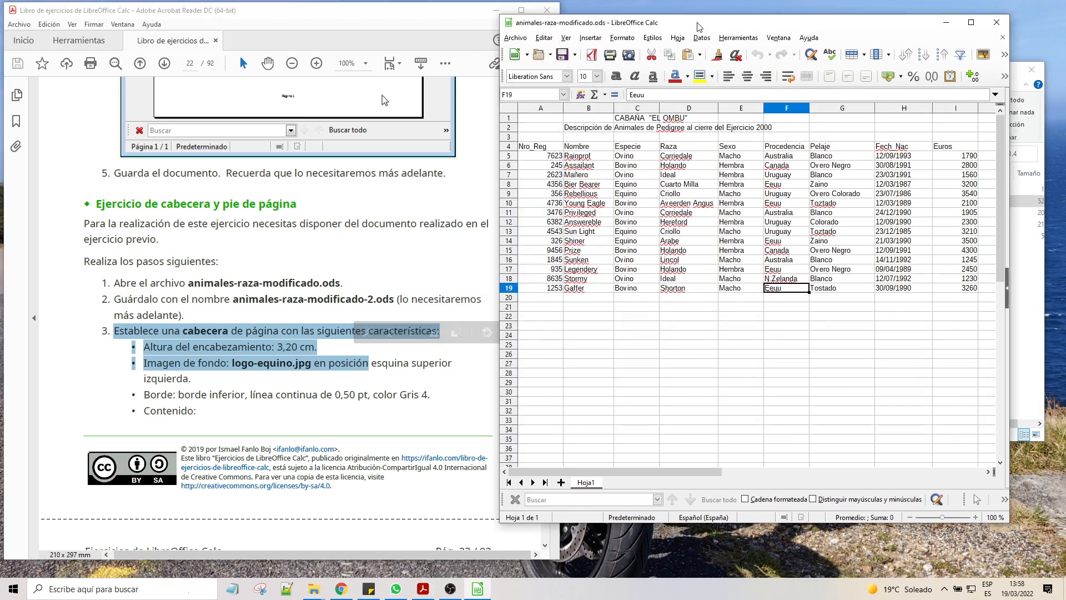
{"action": "left_click", "coordinate": [620, 38]}
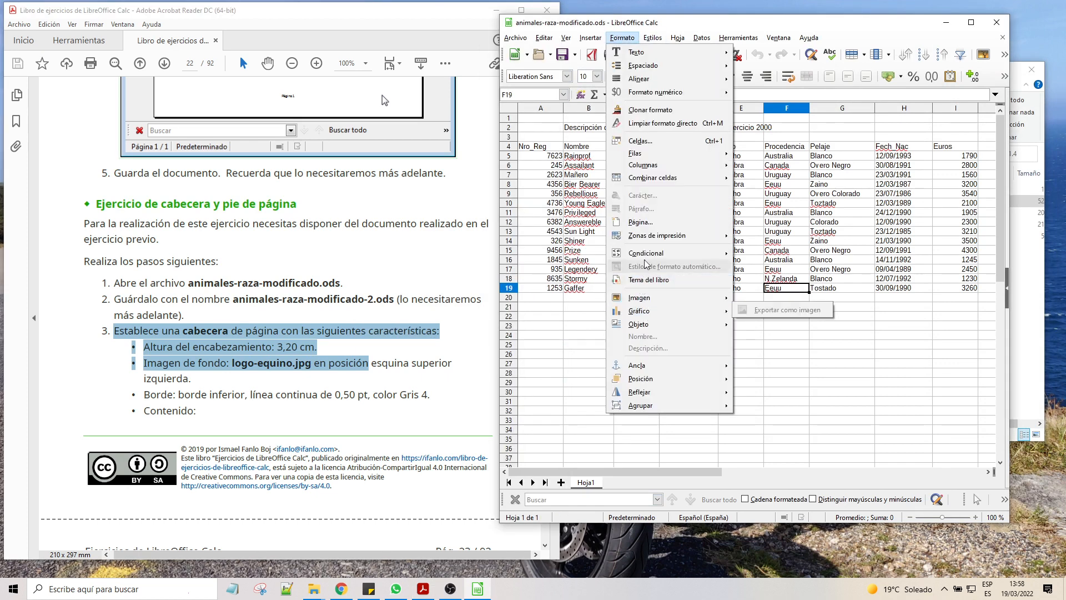
{"action": "left_click", "coordinate": [643, 223]}
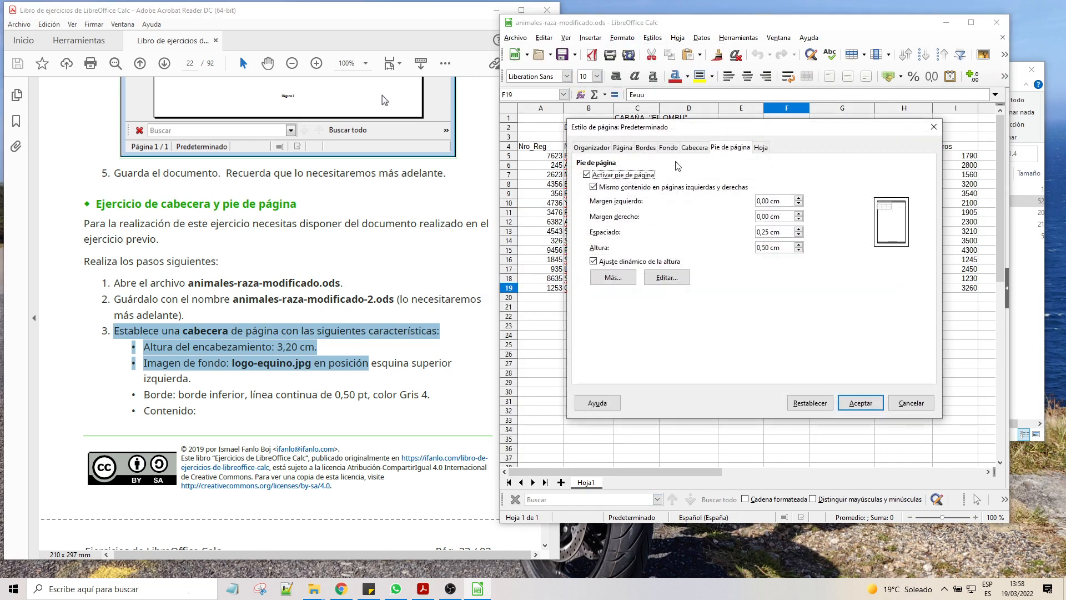
{"action": "left_click", "coordinate": [694, 148]}
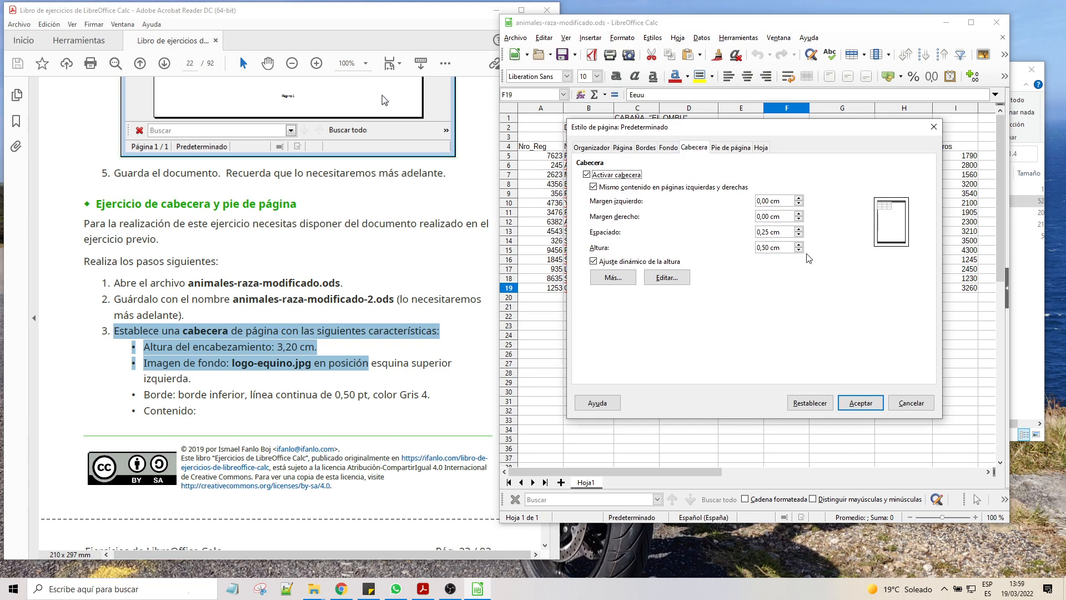
{"action": "left_click", "coordinate": [763, 249]}
Step: Import logo-equino.jpg as a bitmap background for the header
{"action": "left_click", "coordinate": [602, 279]}
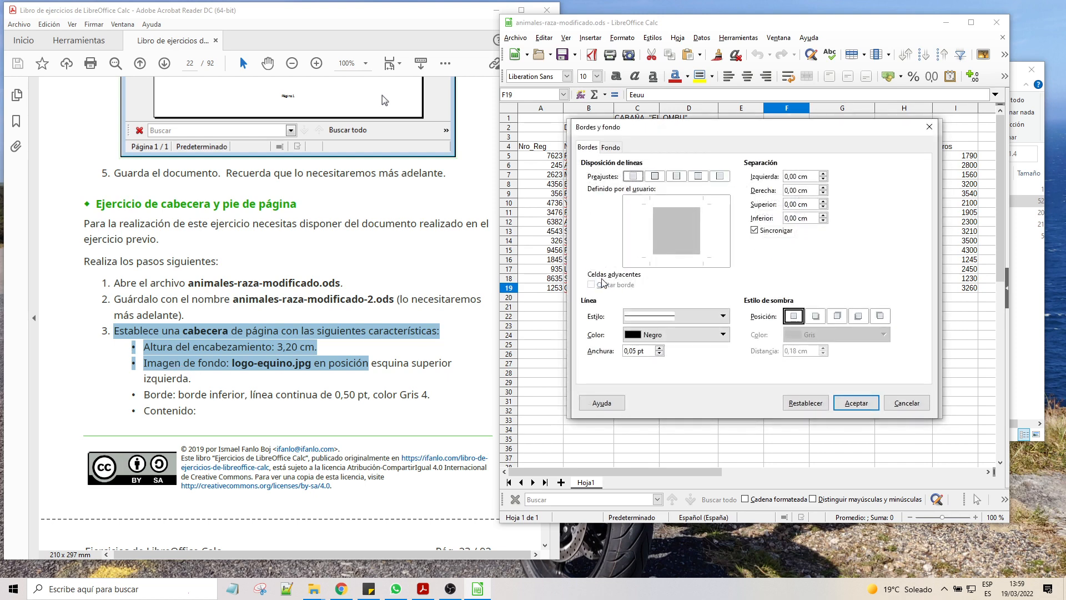
{"action": "left_click", "coordinate": [613, 148]}
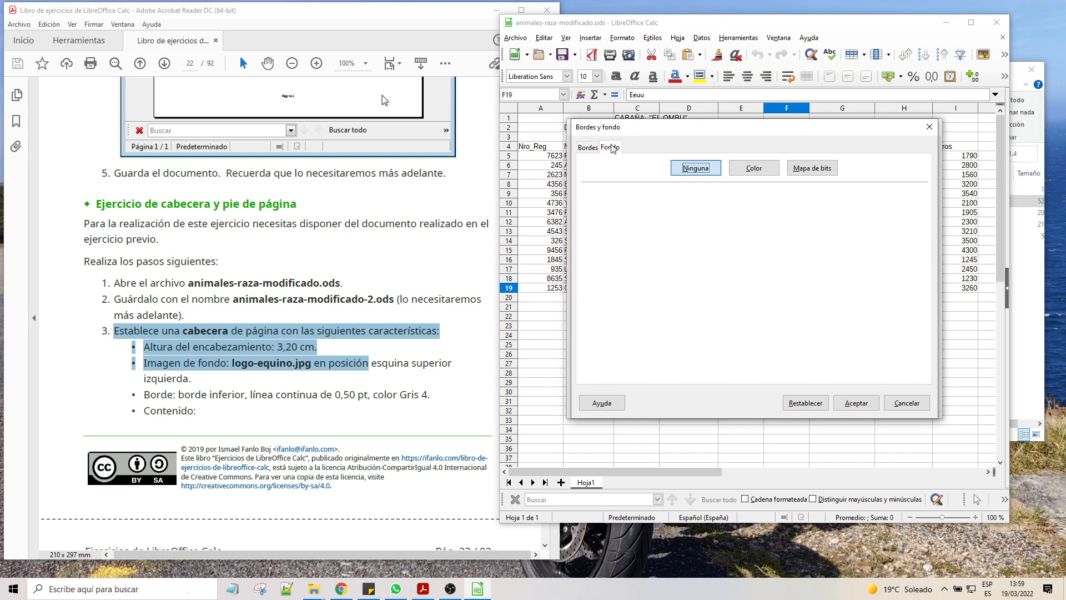
{"action": "left_click", "coordinate": [817, 170]}
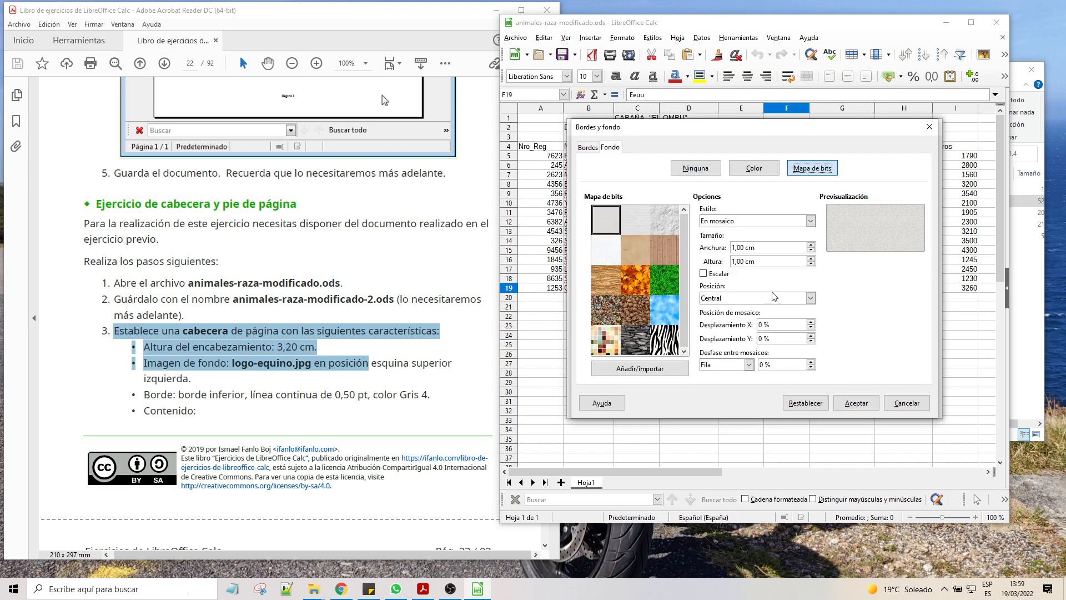
{"action": "left_click", "coordinate": [640, 370]}
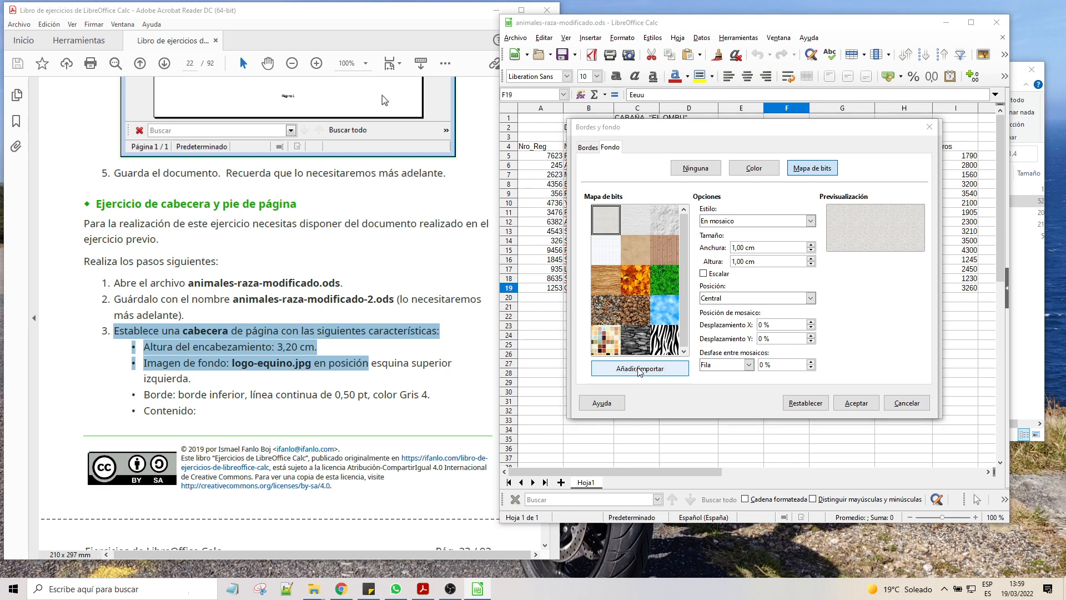
{"action": "left_click", "coordinate": [784, 233]}
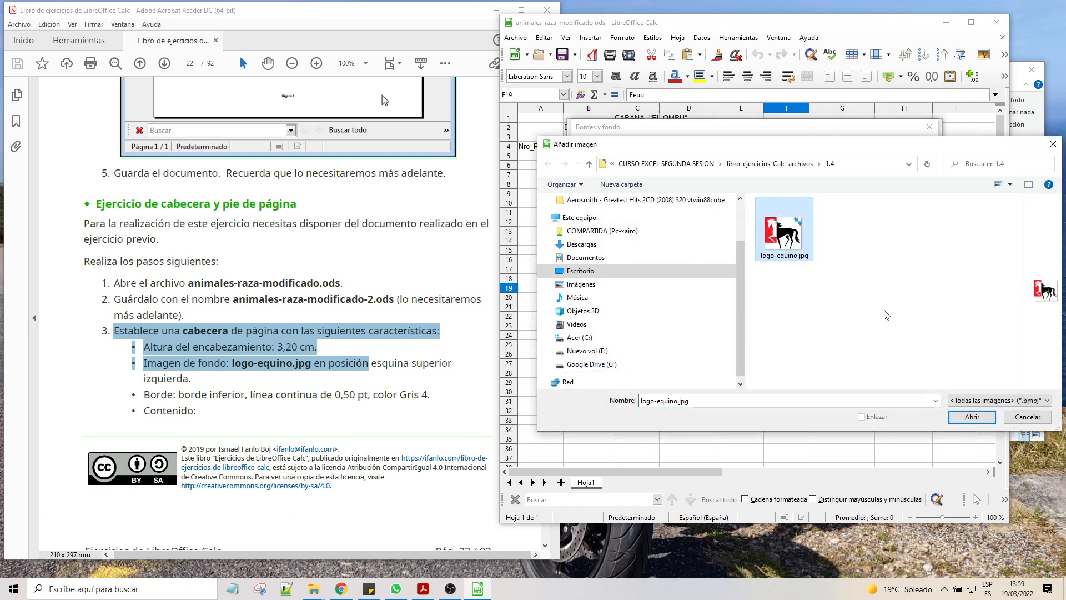
{"action": "left_click", "coordinate": [972, 417]}
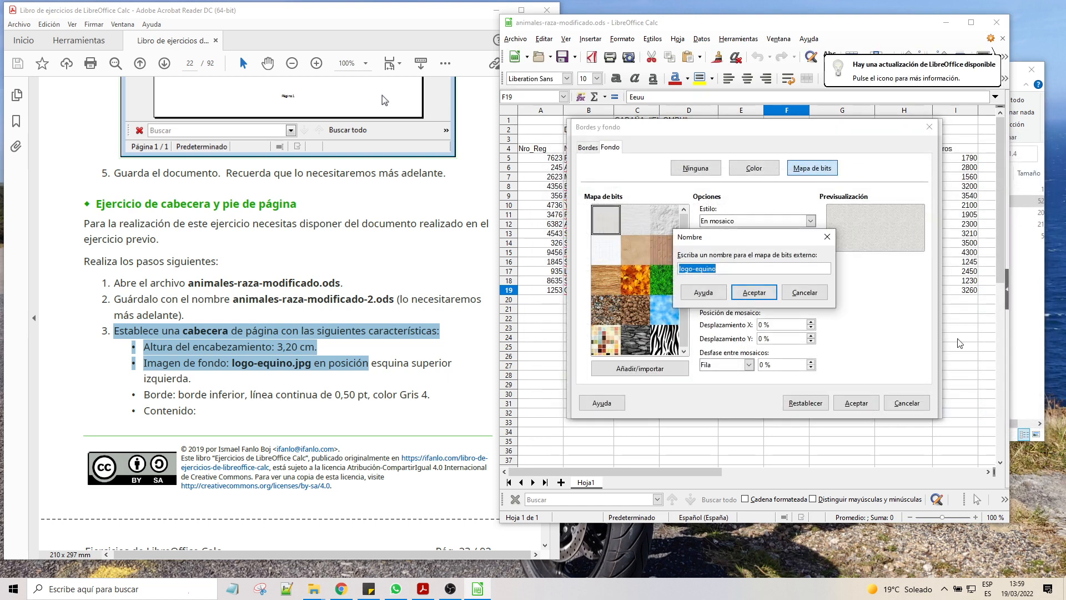
{"action": "left_click", "coordinate": [765, 294]}
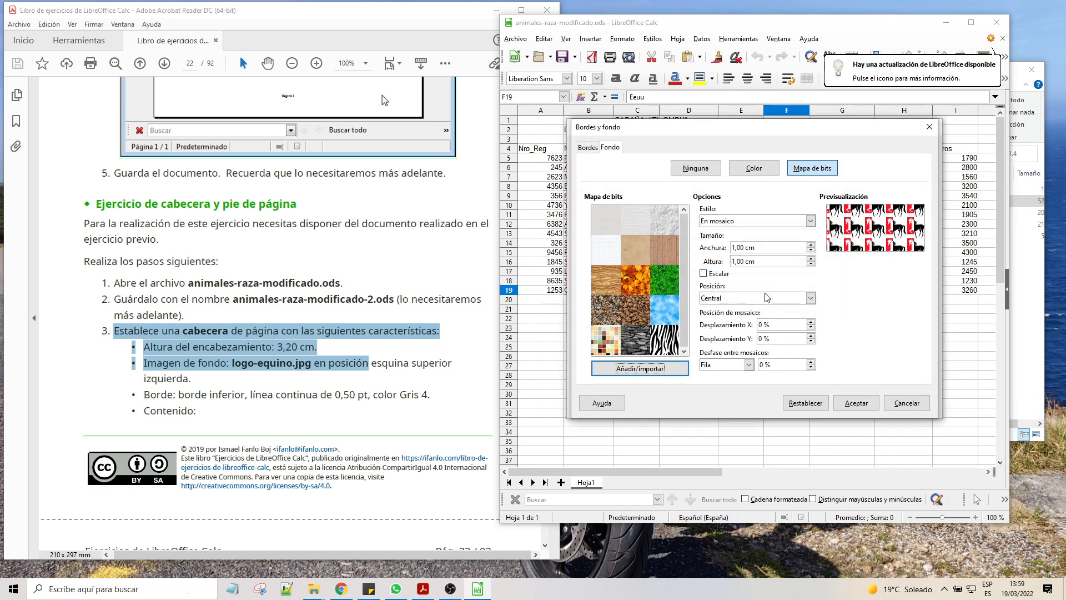
Step: Set the header bitmap to custom position and size, placed at the upper left corner, and confirm
{"action": "left_click", "coordinate": [811, 221]}
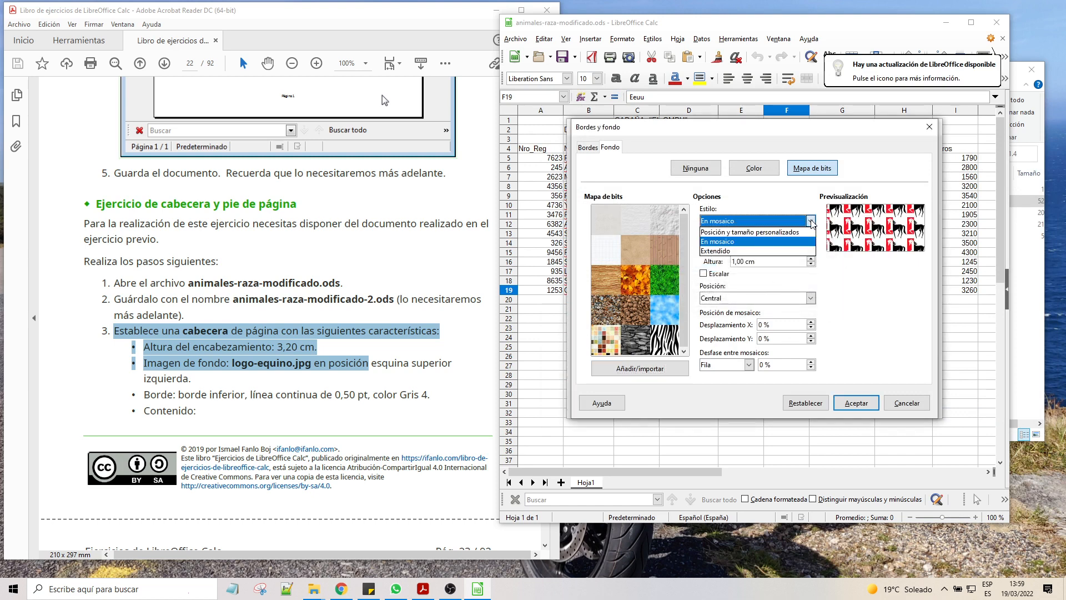
{"action": "left_click", "coordinate": [734, 233]}
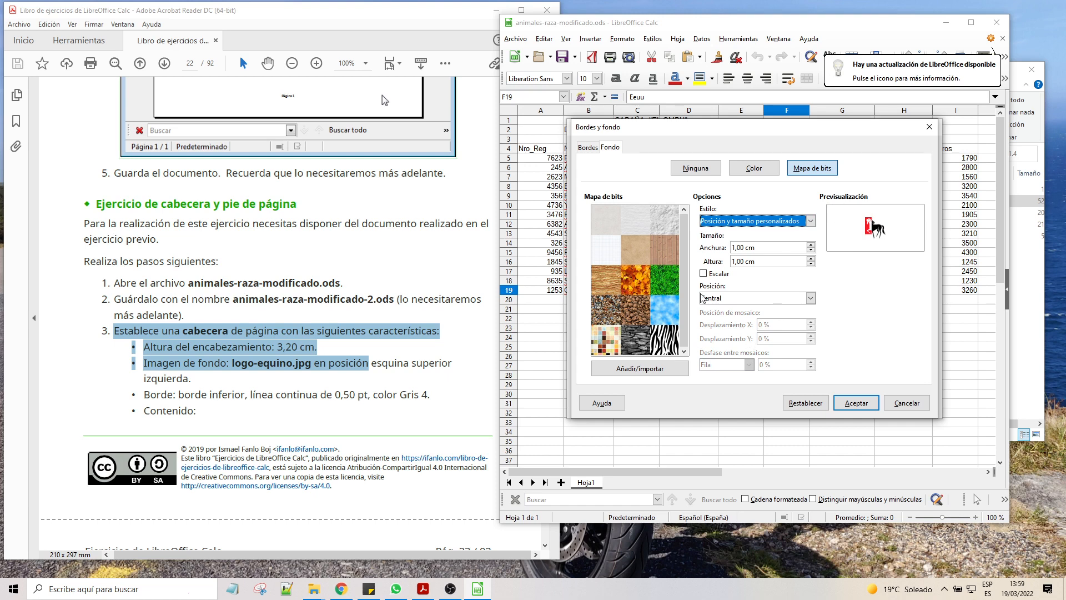
{"action": "left_click", "coordinate": [749, 300]}
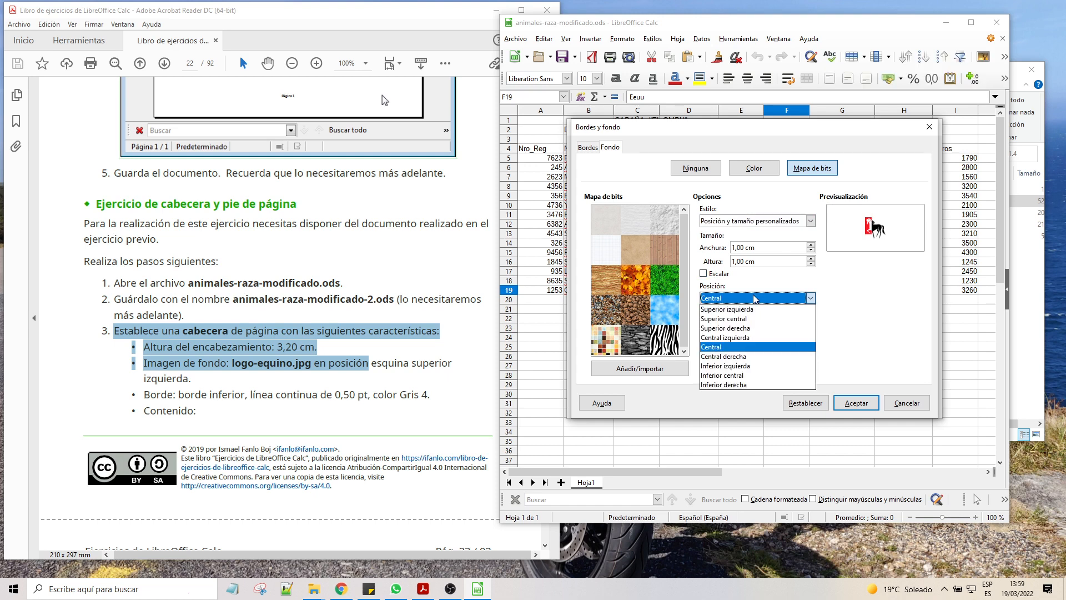
{"action": "left_click", "coordinate": [737, 309]}
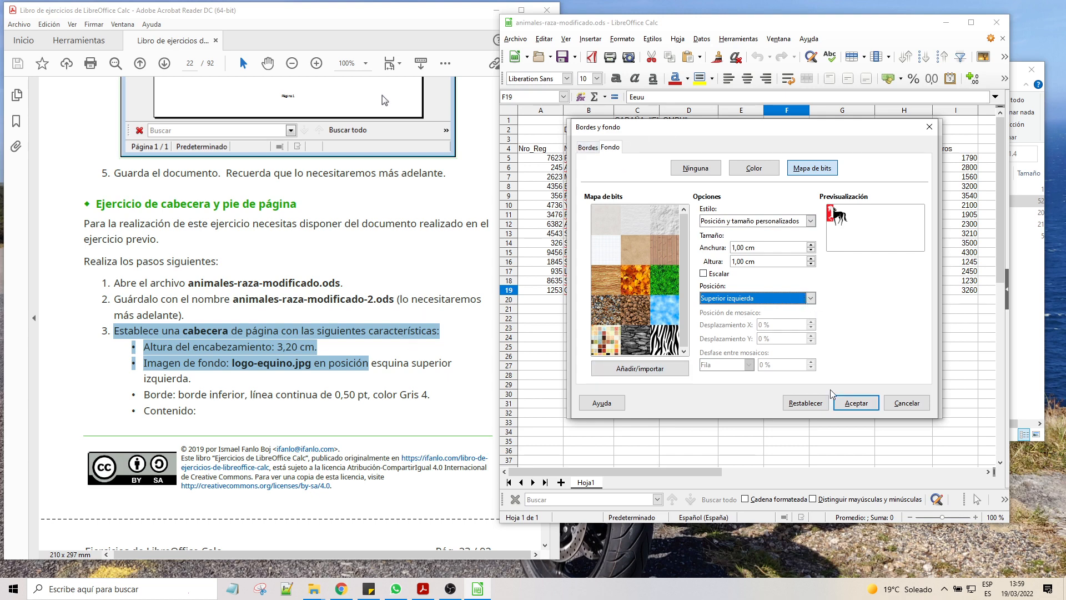
{"action": "left_click", "coordinate": [856, 402]}
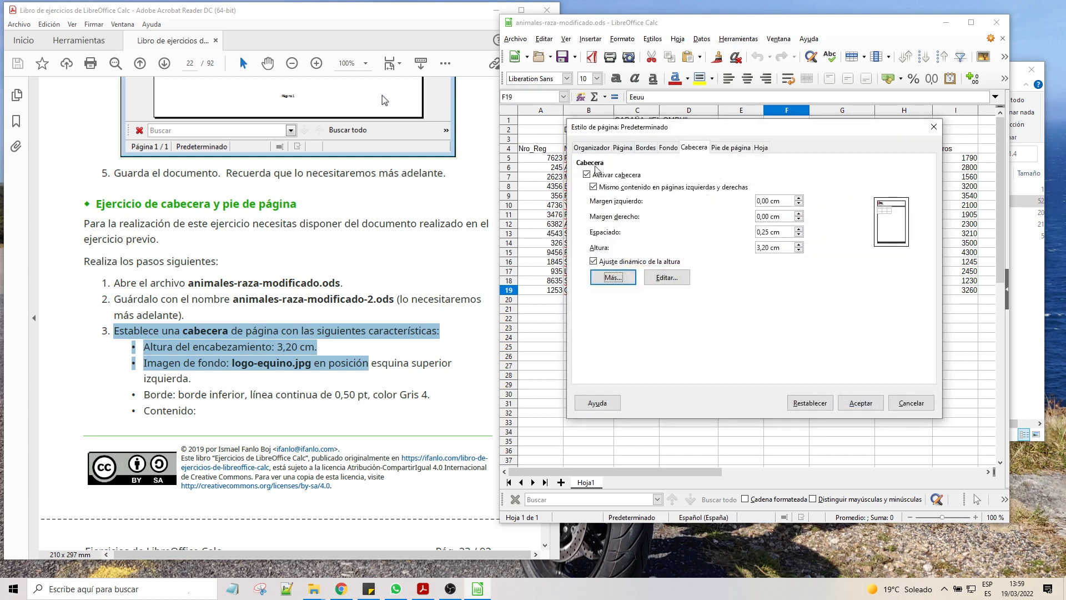
Step: Give the header a 0,50 pt bottom border in Gris claro 4 and apply the page style
{"action": "left_click", "coordinate": [613, 277]}
{"action": "left_click", "coordinate": [590, 148]}
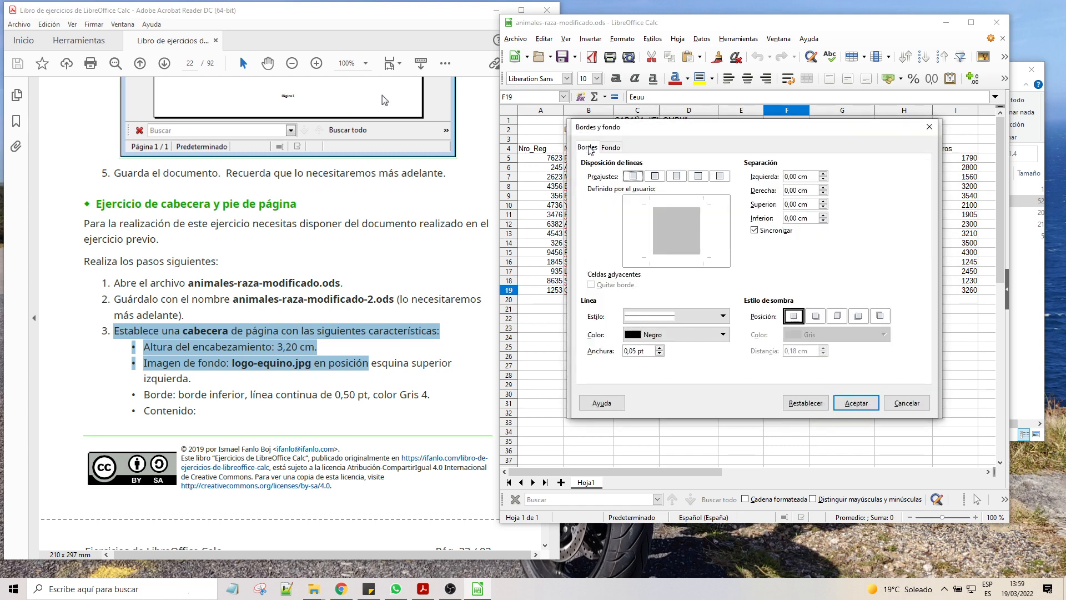
{"action": "left_click_drag", "start_coordinate": [145, 396], "coordinate": [355, 395]}
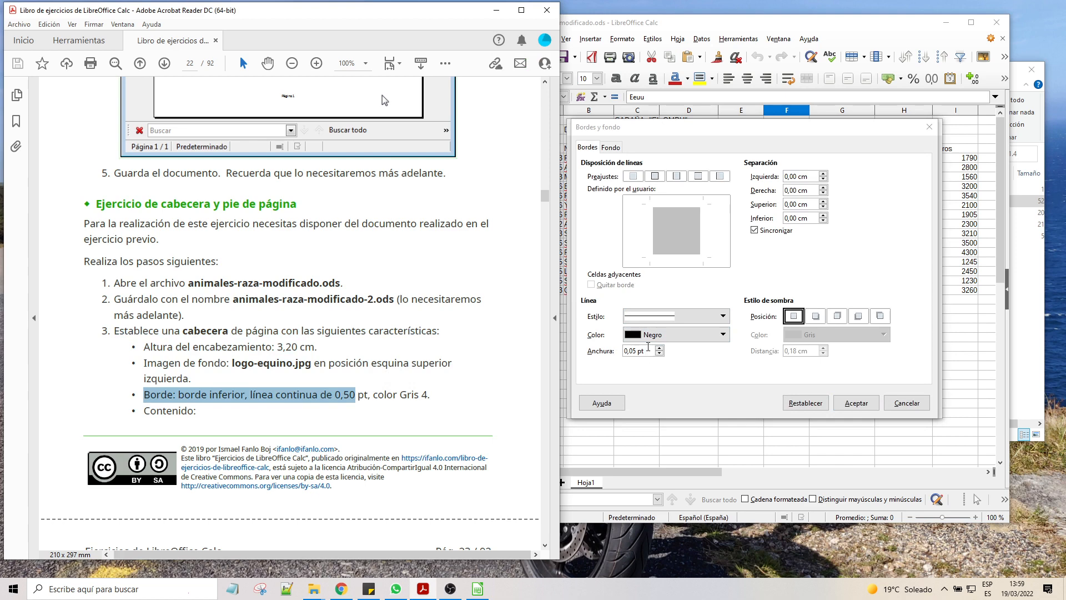
{"action": "left_click", "coordinate": [657, 347]}
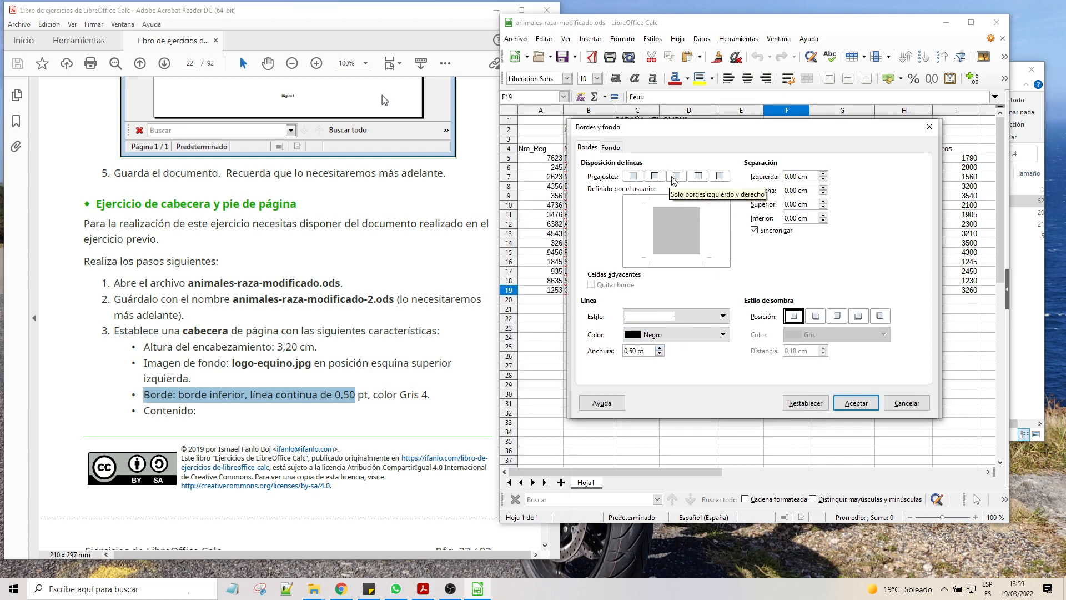
{"action": "left_click", "coordinate": [682, 257]}
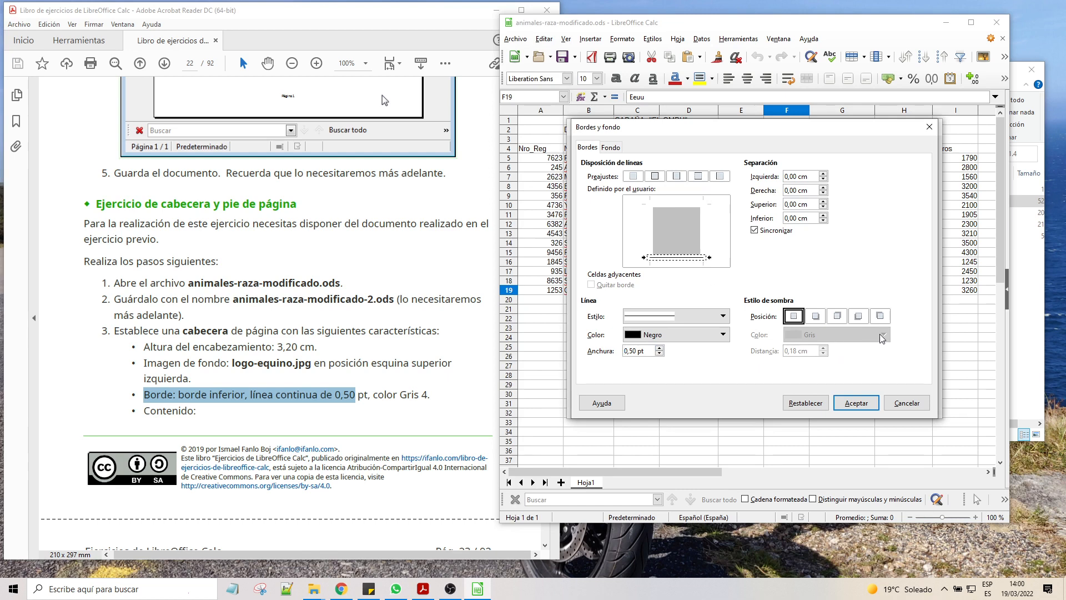
{"action": "left_click", "coordinate": [704, 336]}
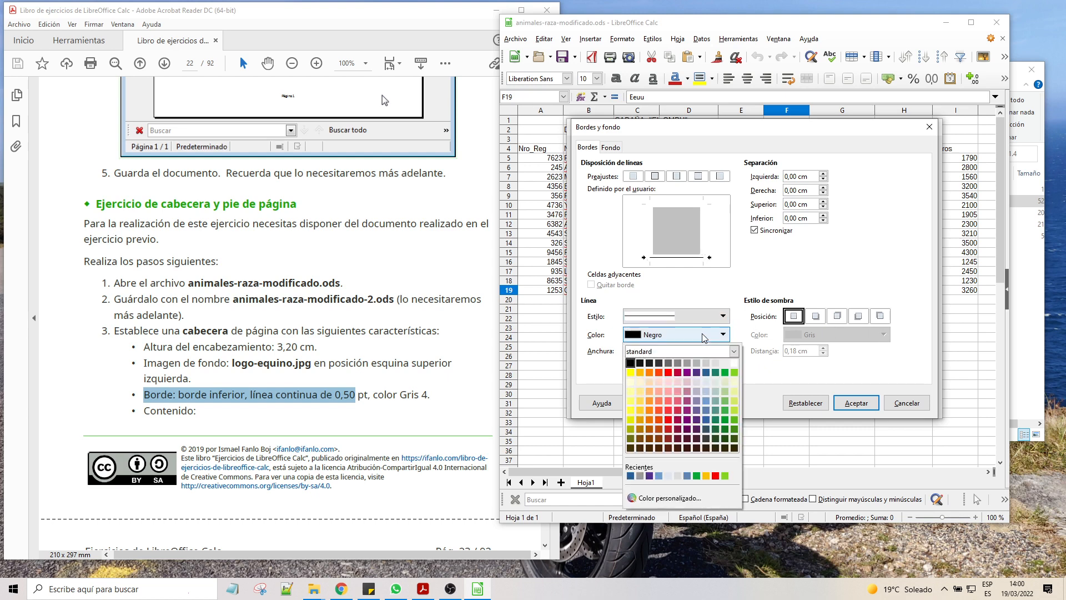
{"action": "left_click", "coordinate": [716, 364]}
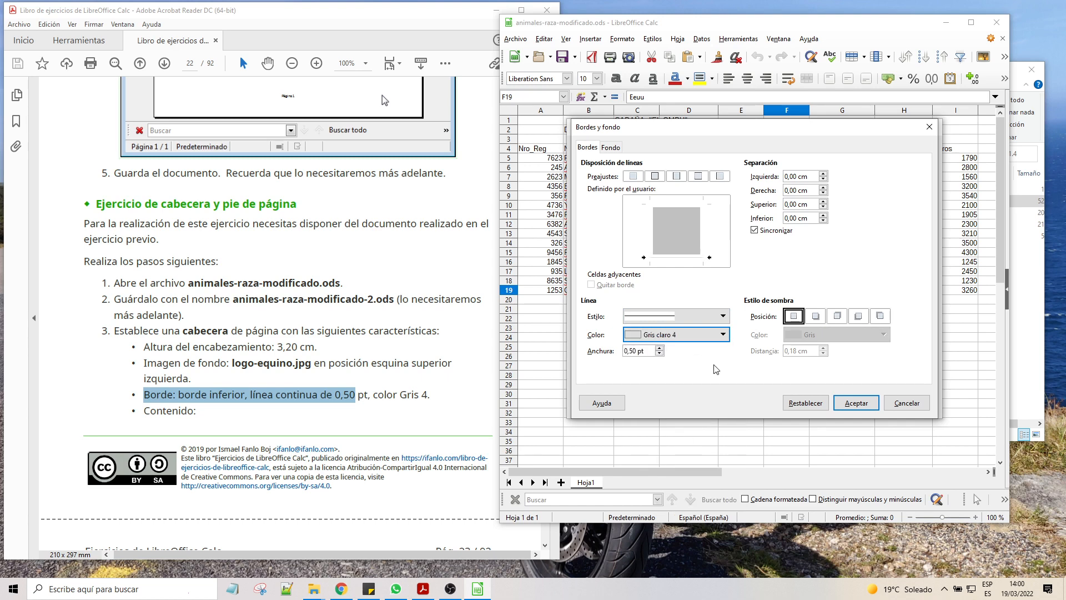
{"action": "left_click", "coordinate": [852, 404]}
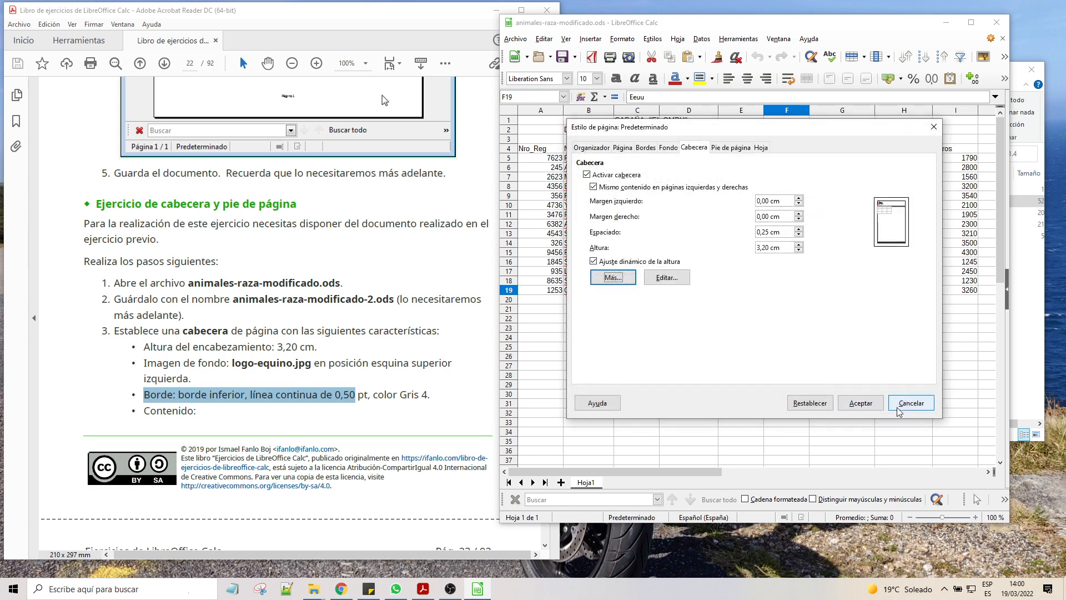
{"action": "left_click", "coordinate": [861, 404]}
Step: Read the exercise's remaining header content requirements in the PDF instructions
{"action": "scroll", "coordinate": [210, 298], "scroll_direction": "down", "scroll_amount": 3}
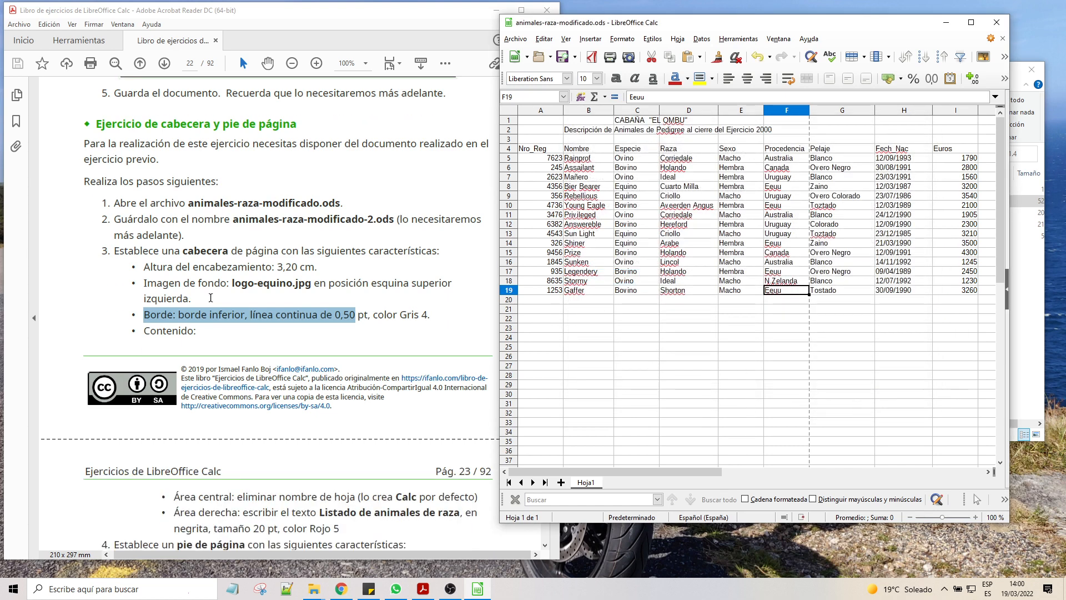
{"action": "scroll", "coordinate": [210, 298], "scroll_direction": "down", "scroll_amount": 6}
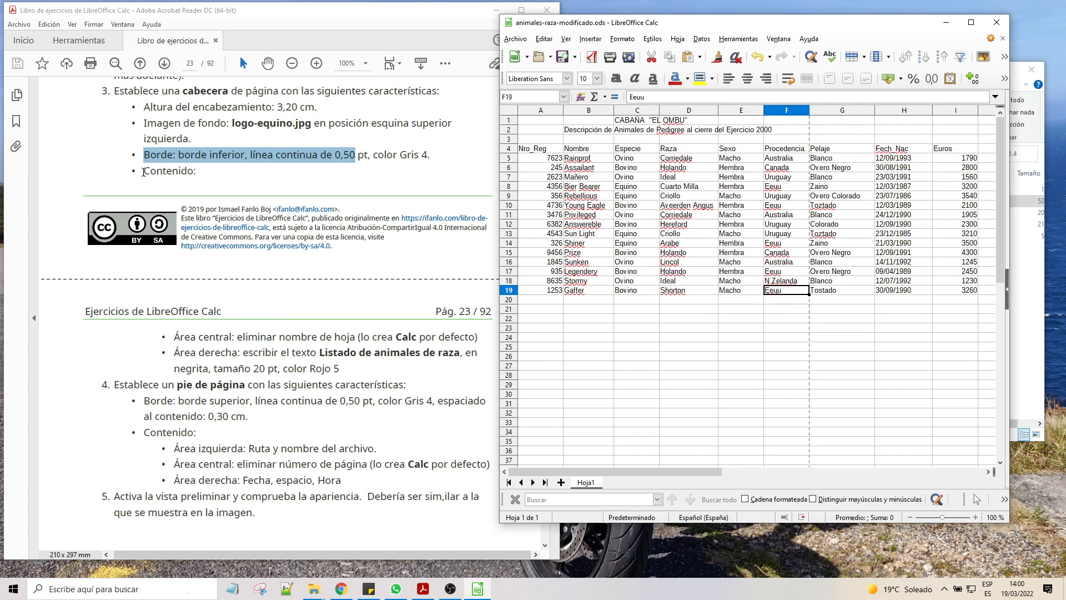
{"action": "left_click_drag", "start_coordinate": [143, 172], "coordinate": [479, 355]}
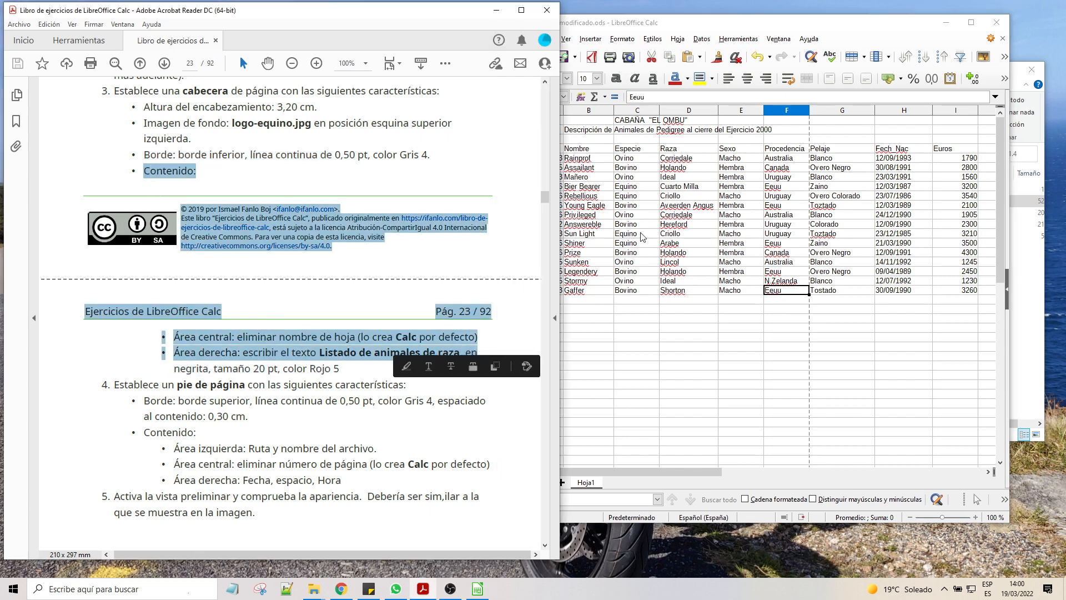
Step: Reopen the default page style and review the header's border and background settings
{"action": "left_click", "coordinate": [675, 22]}
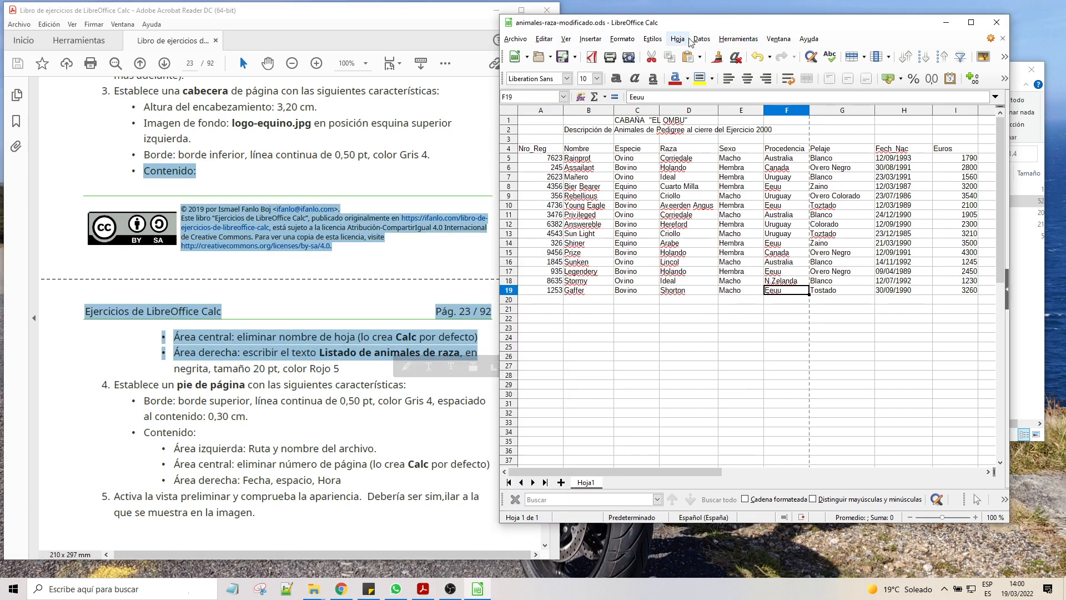
{"action": "left_click", "coordinate": [622, 38]}
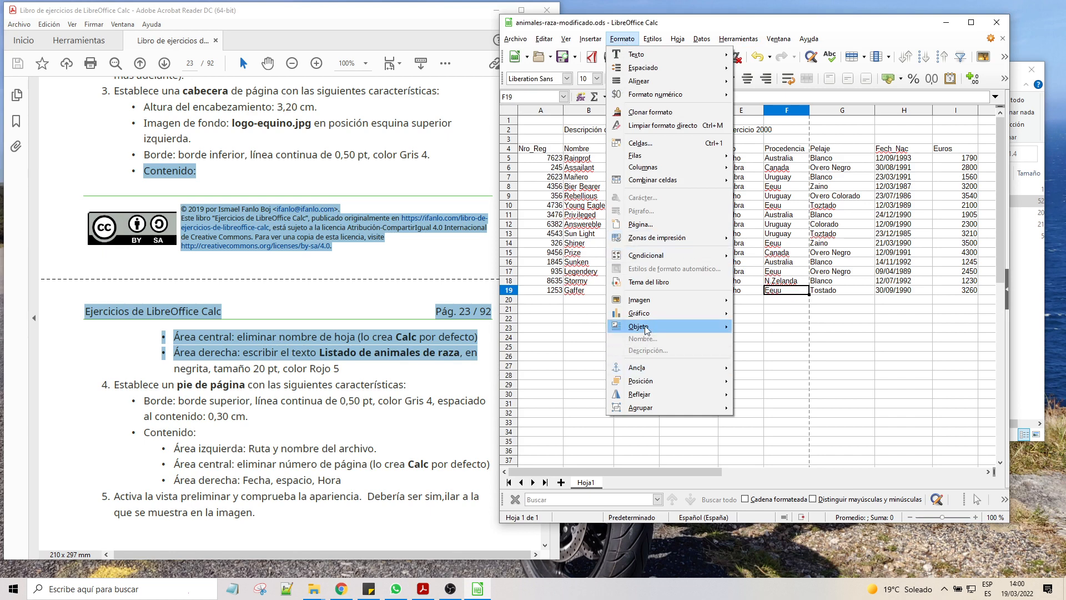
{"action": "left_click", "coordinate": [644, 225]}
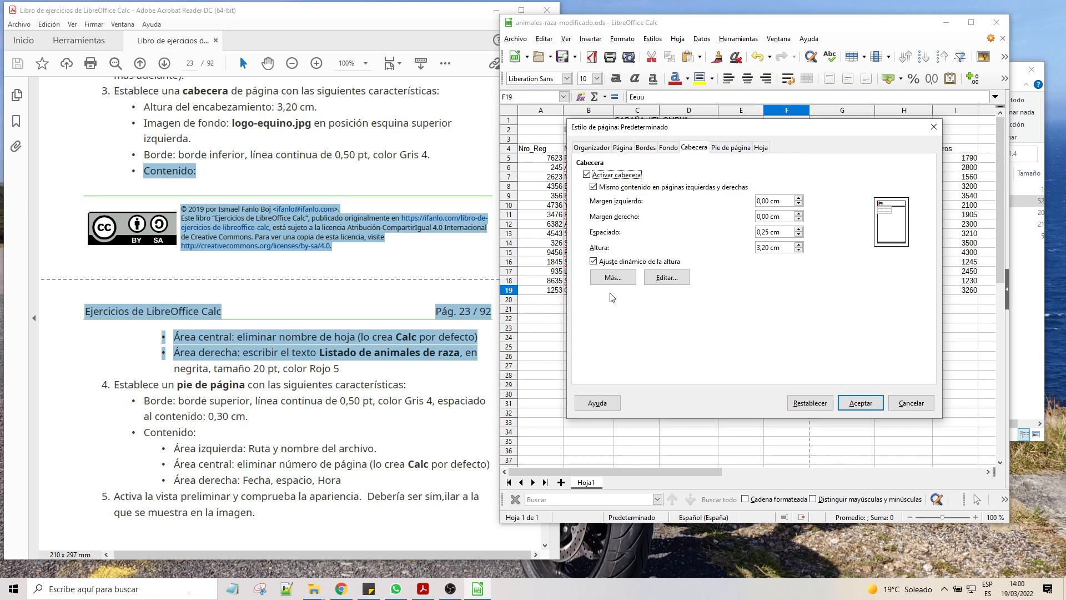
{"action": "left_click", "coordinate": [611, 277]}
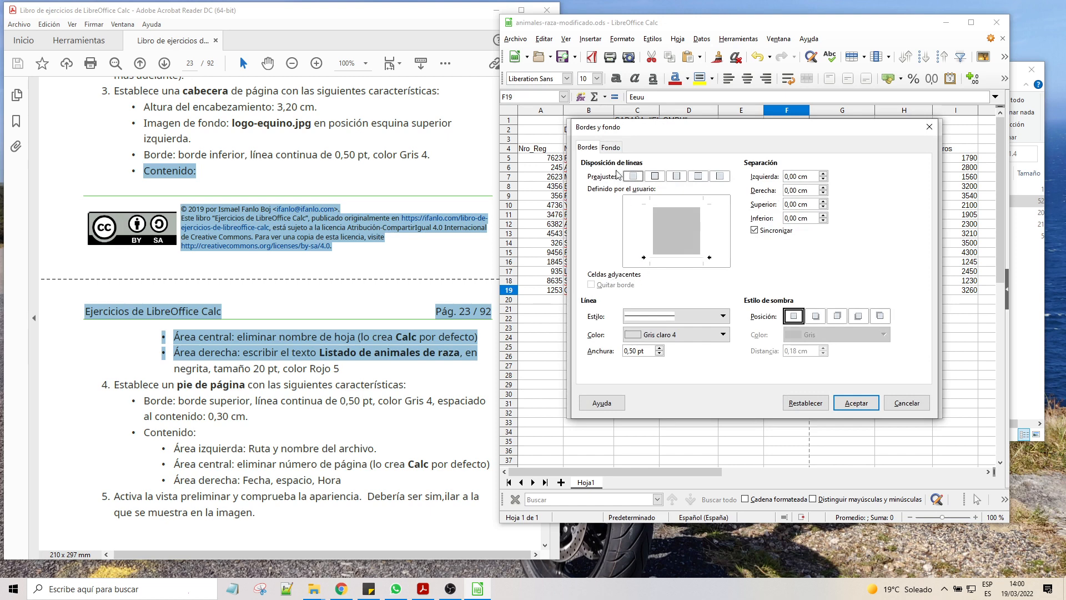
{"action": "left_click", "coordinate": [611, 148]}
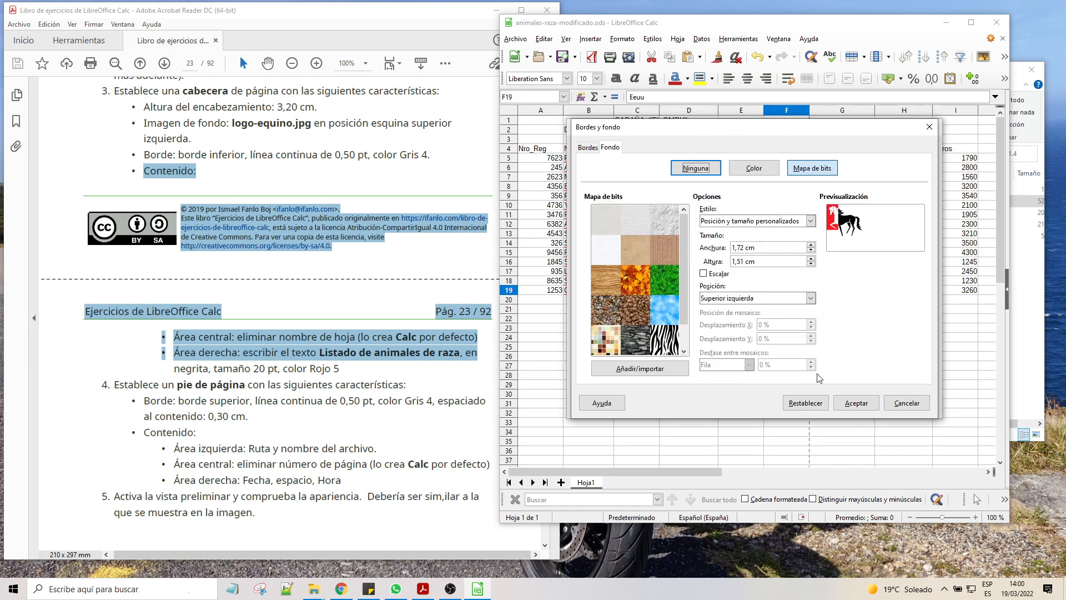
{"action": "left_click", "coordinate": [856, 403]}
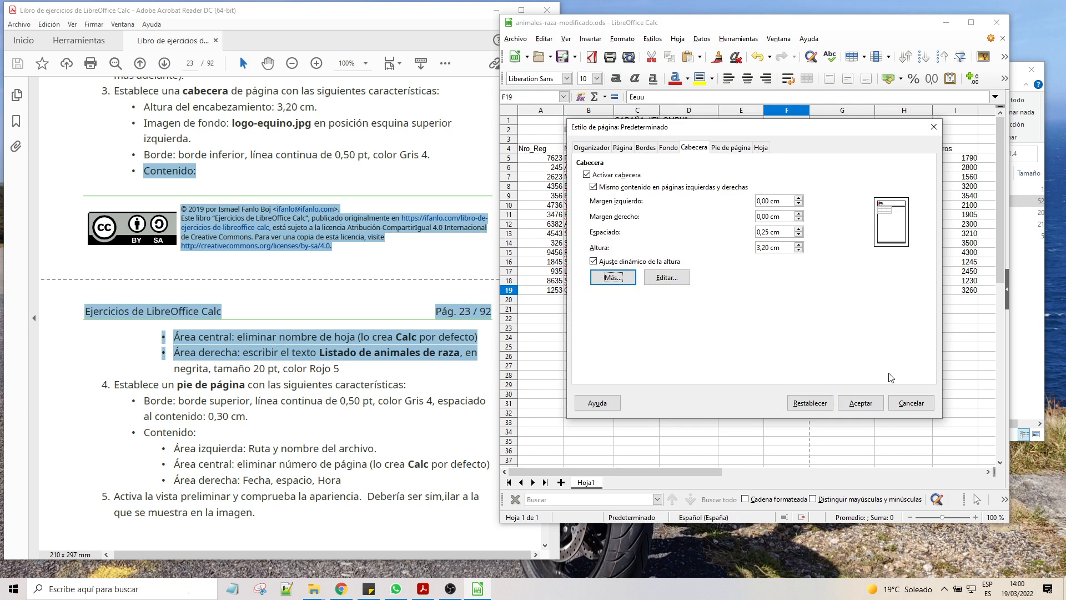
Step: Open the header editor and replace the central area text with Listado de animales de raza
{"action": "left_click", "coordinate": [667, 277]}
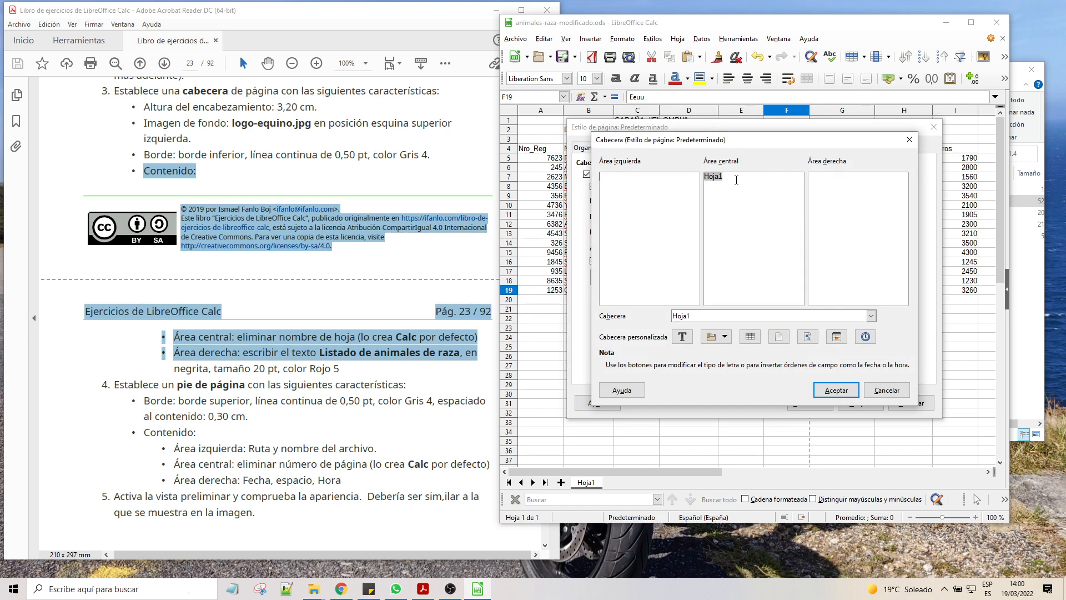
{"action": "left_click", "coordinate": [739, 181]}
{"action": "key", "text": "BackSpace"}
{"action": "left_click_drag", "start_coordinate": [799, 177], "coordinate": [704, 176]}
Step: Format the central header text as Liberation Sans Negrita, 20 pt
{"action": "left_click", "coordinate": [682, 336]}
{"action": "left_click", "coordinate": [778, 229]}
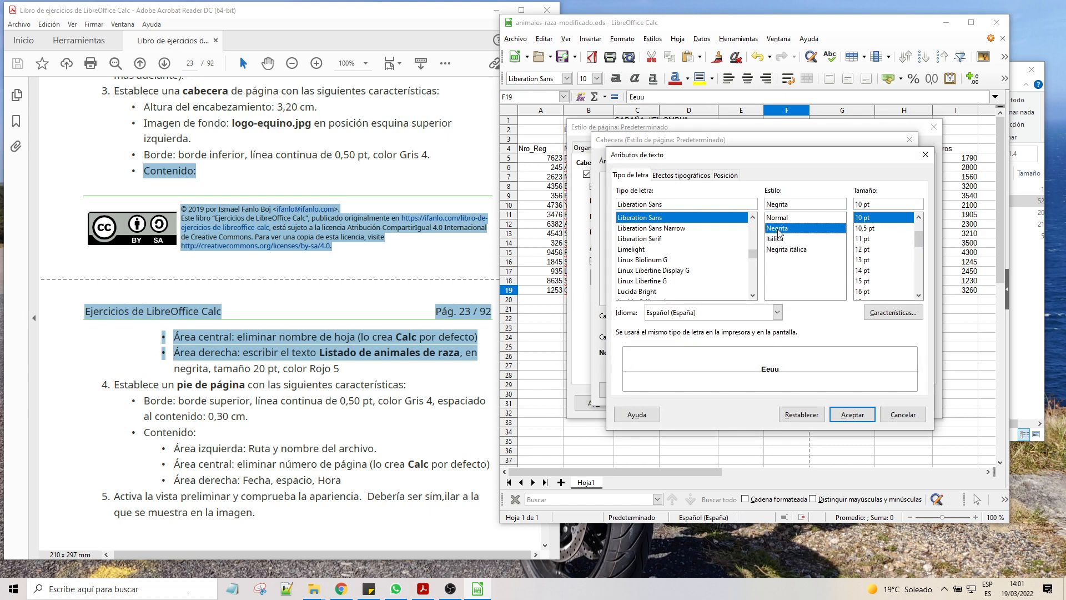
{"action": "scroll", "coordinate": [883, 260], "scroll_direction": "down", "scroll_amount": 2}
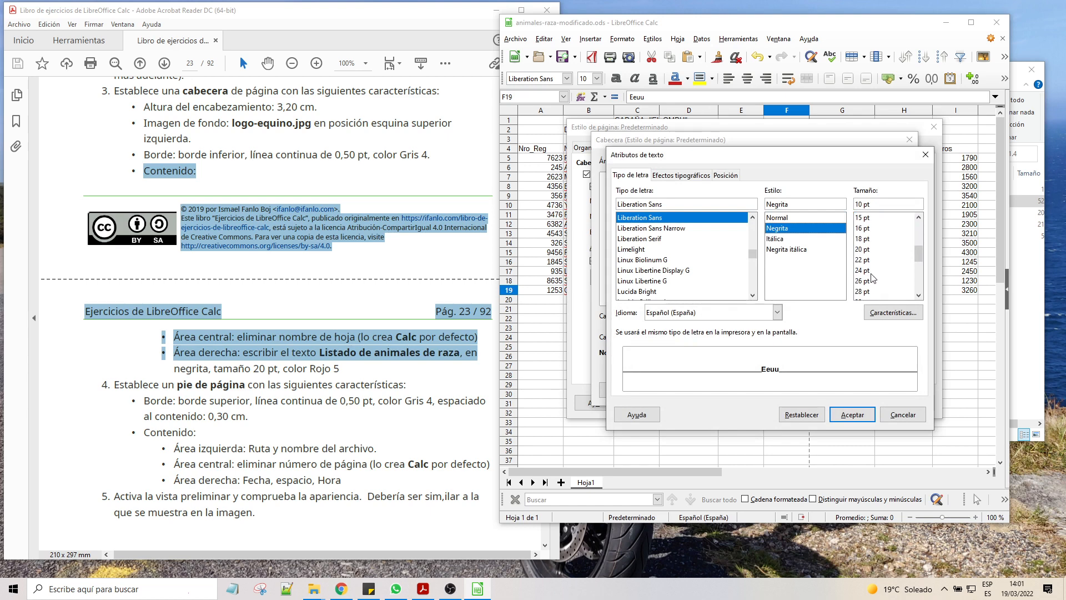
{"action": "left_click", "coordinate": [858, 250]}
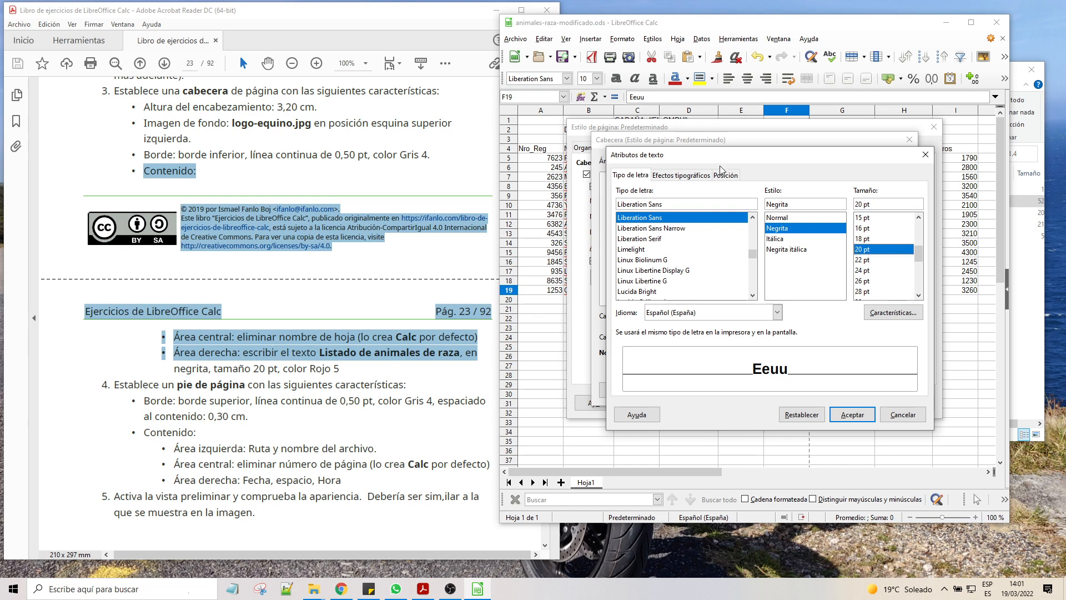
{"action": "left_click", "coordinate": [668, 177]}
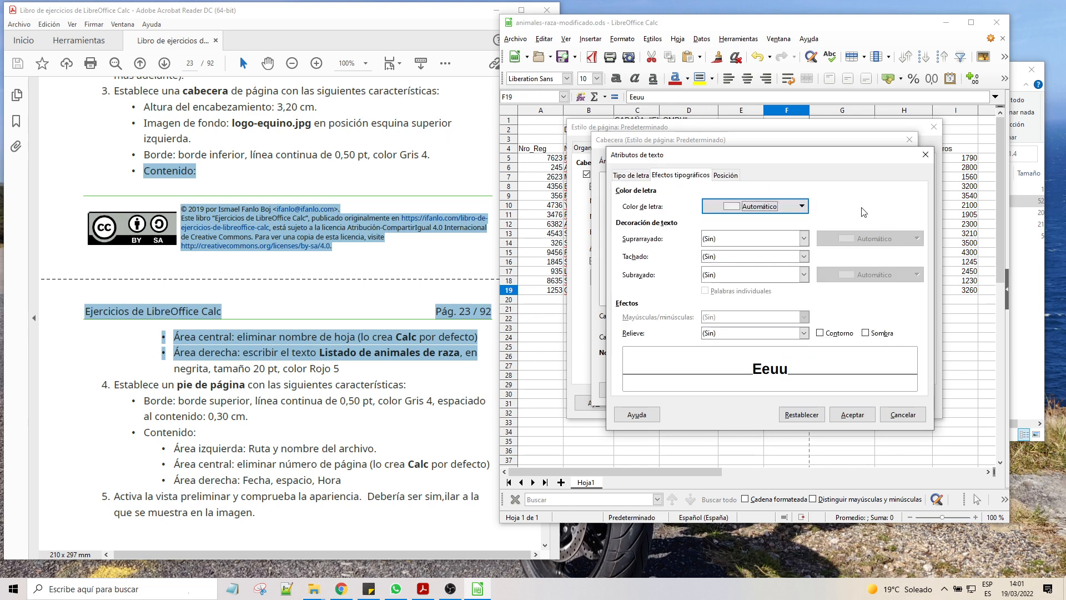
{"action": "left_click", "coordinate": [730, 176]}
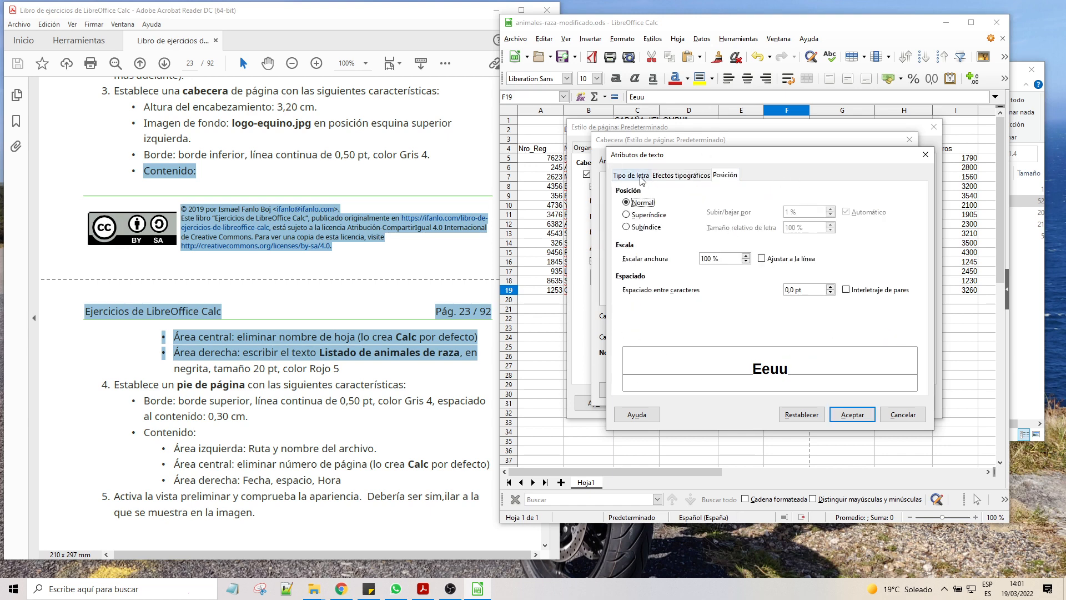
{"action": "left_click", "coordinate": [633, 175]}
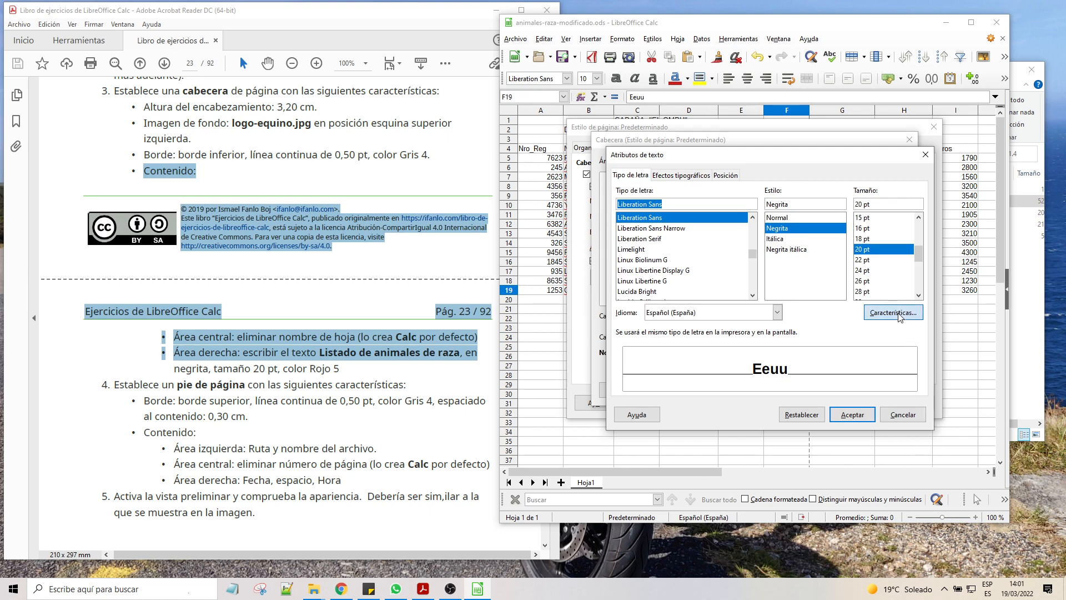
{"action": "left_click", "coordinate": [893, 312]}
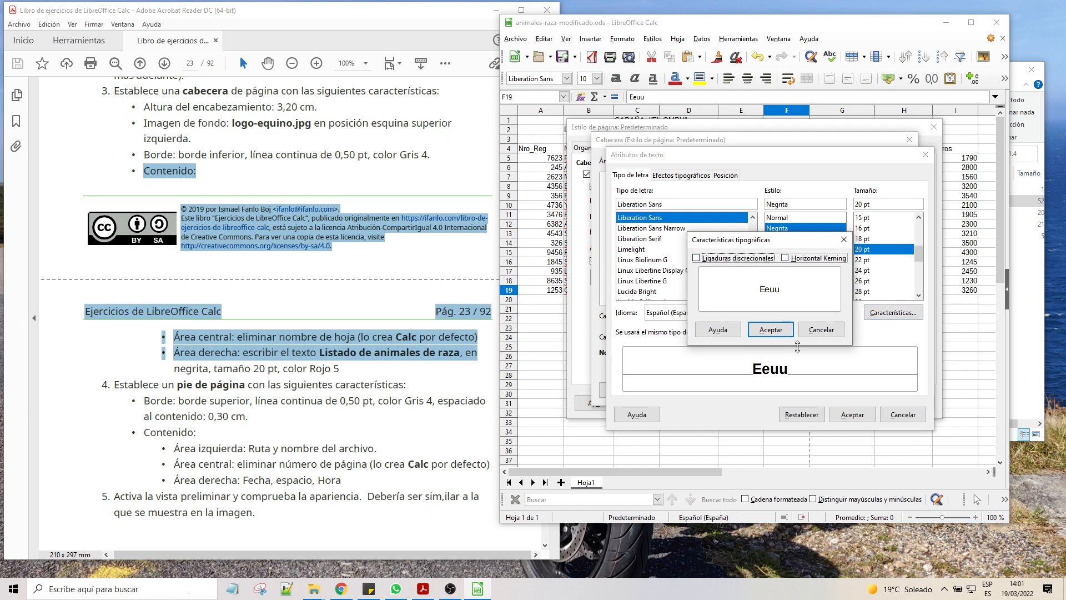
{"action": "left_click", "coordinate": [824, 330]}
{"action": "left_click", "coordinate": [858, 414]}
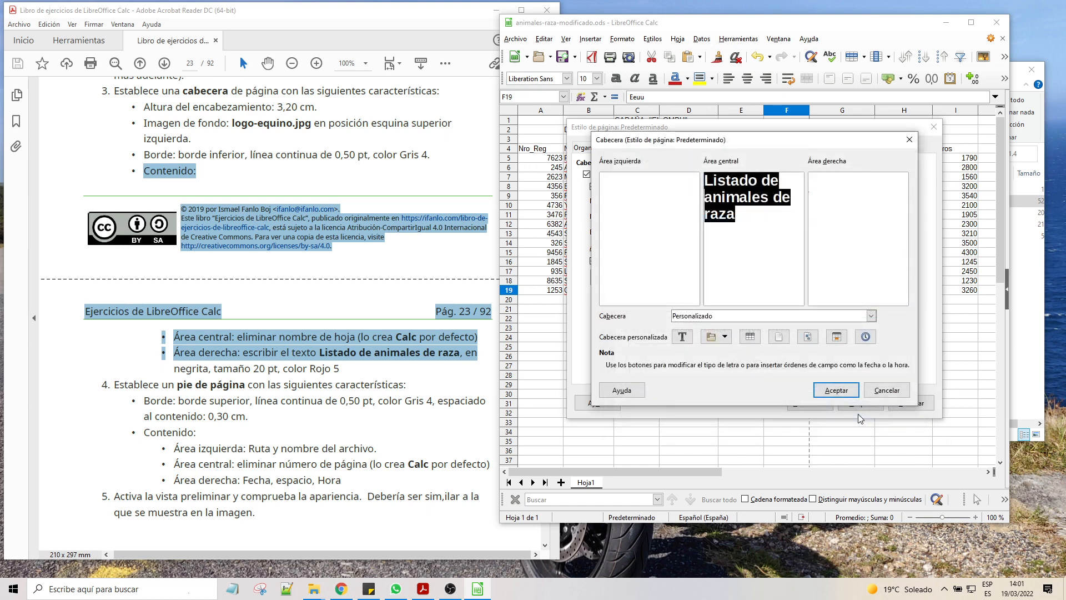
Step: Confirm the header content and apply the page style
{"action": "scroll", "coordinate": [356, 299], "scroll_direction": "down", "scroll_amount": 1}
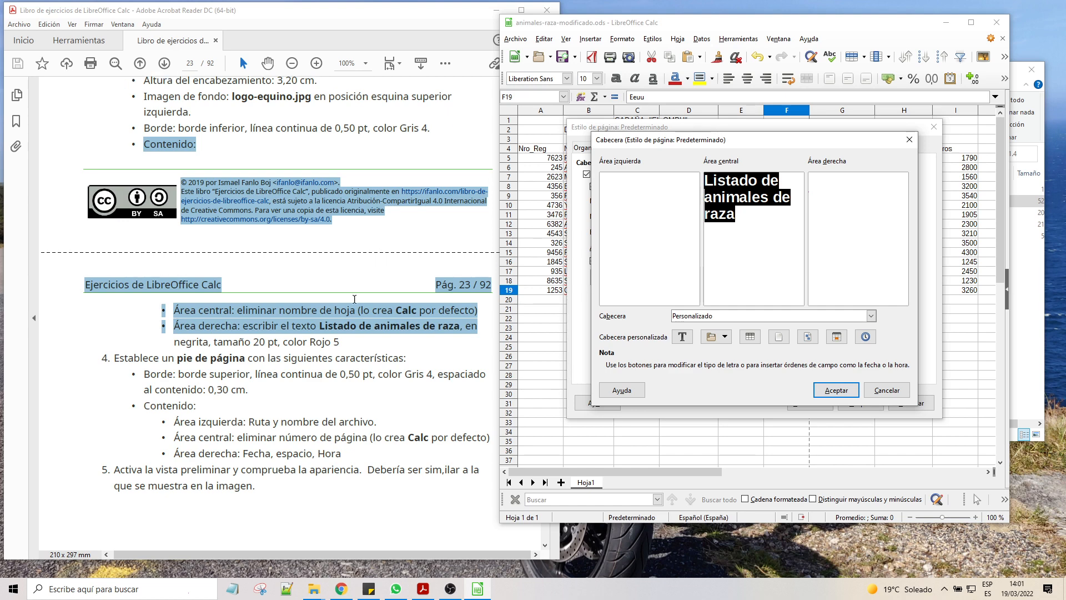
{"action": "left_click", "coordinate": [841, 389]}
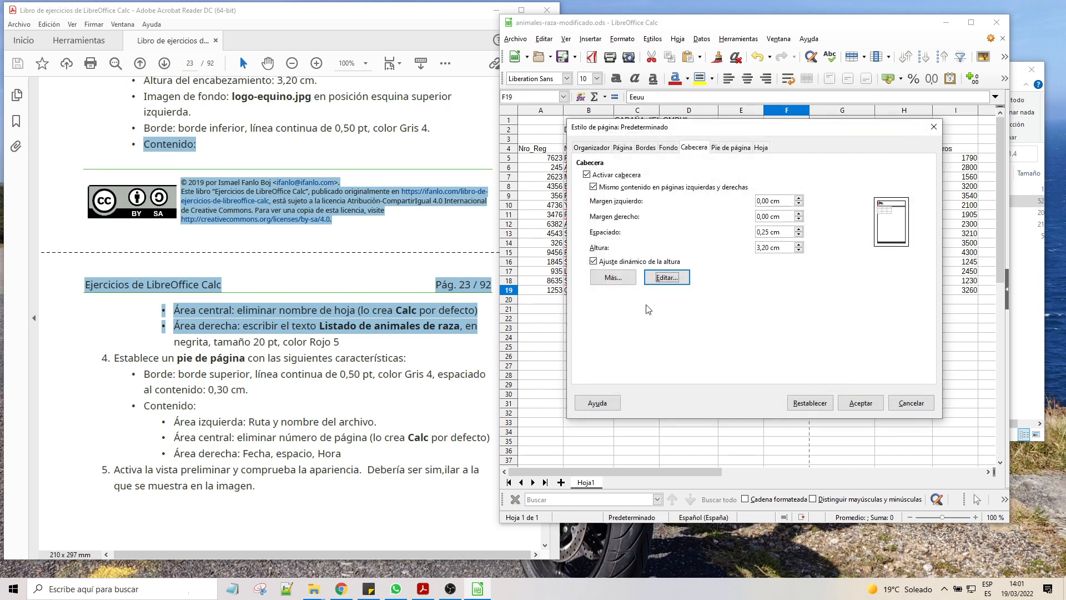
{"action": "left_click", "coordinate": [861, 404]}
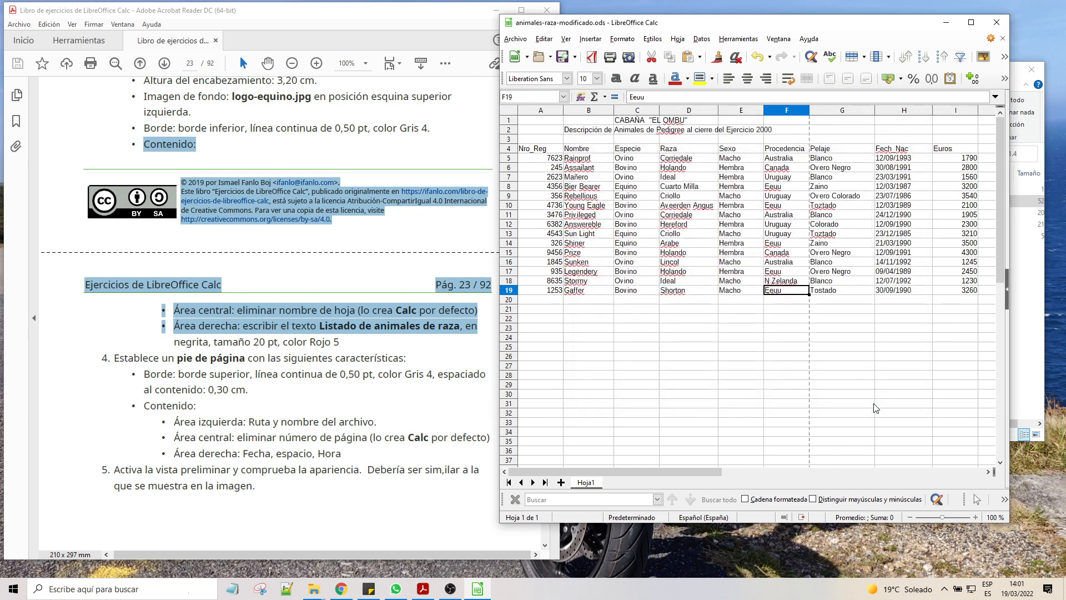
Step: Open the print preview to check the header, then close it
{"action": "left_click", "coordinate": [513, 39]}
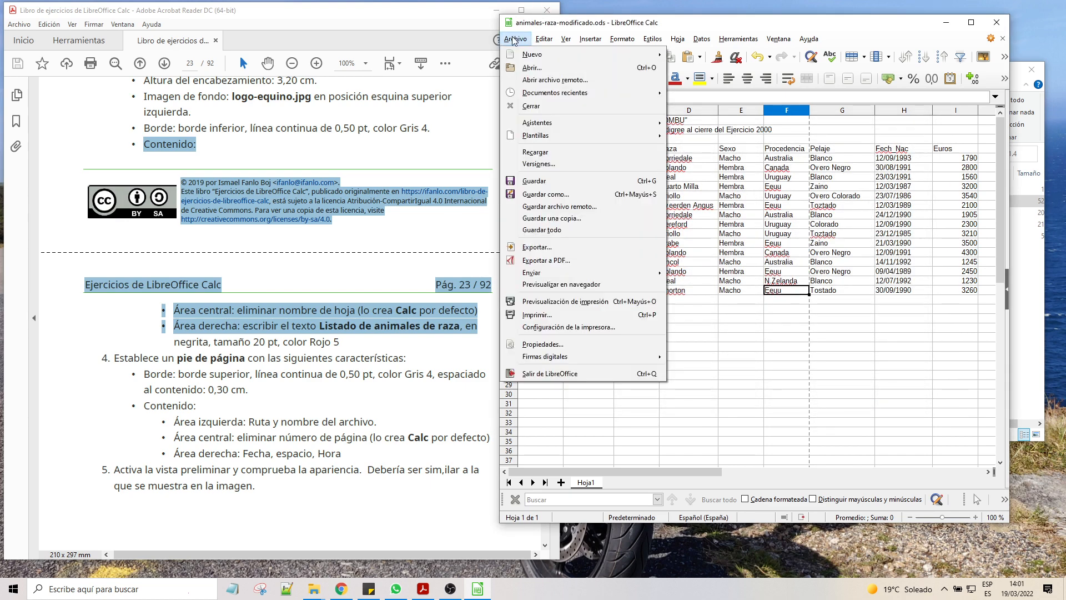
{"action": "left_click", "coordinate": [557, 303]}
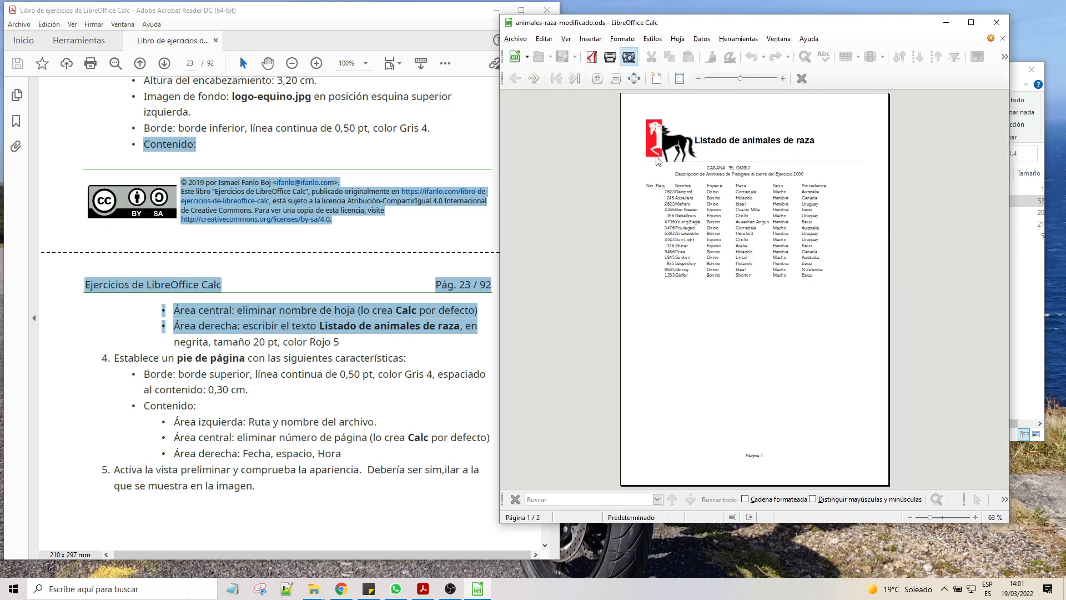
{"action": "left_click", "coordinate": [1004, 40]}
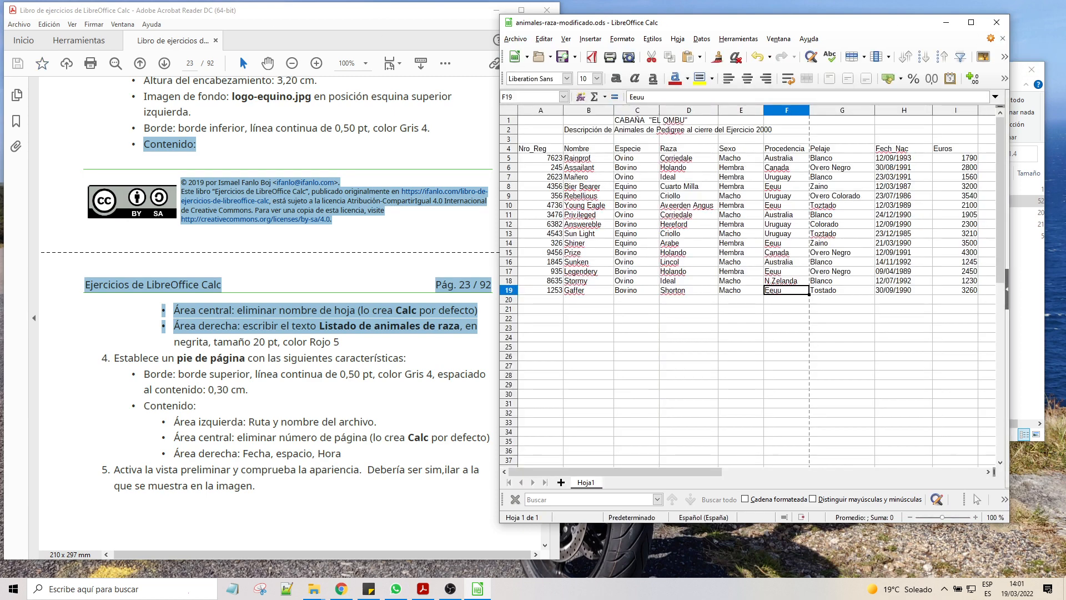
Step: Read the footer requirements and open the default page style's footer border settings
{"action": "scroll", "coordinate": [143, 232], "scroll_direction": "down", "scroll_amount": 3}
{"action": "left_click_drag", "start_coordinate": [115, 198], "coordinate": [248, 230]}
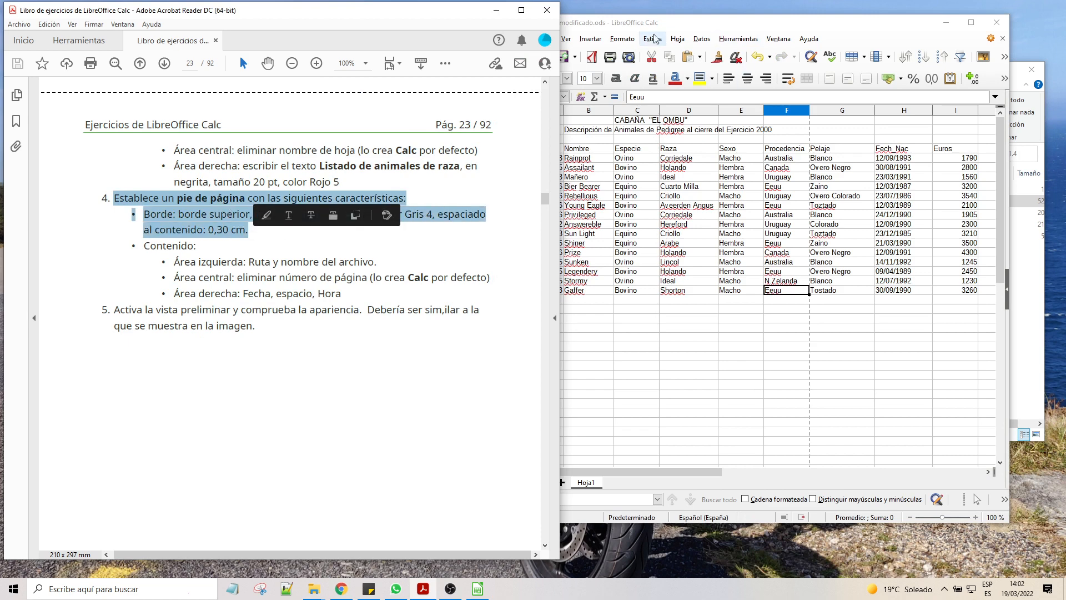
{"action": "left_click", "coordinate": [685, 23]}
{"action": "left_click", "coordinate": [621, 38]}
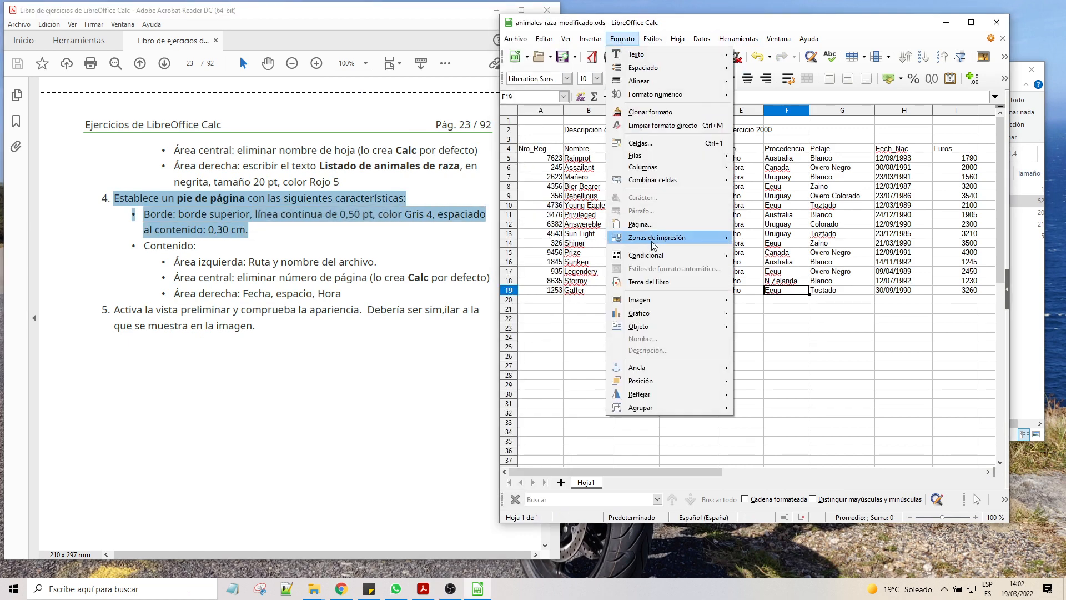
{"action": "left_click", "coordinate": [642, 225]}
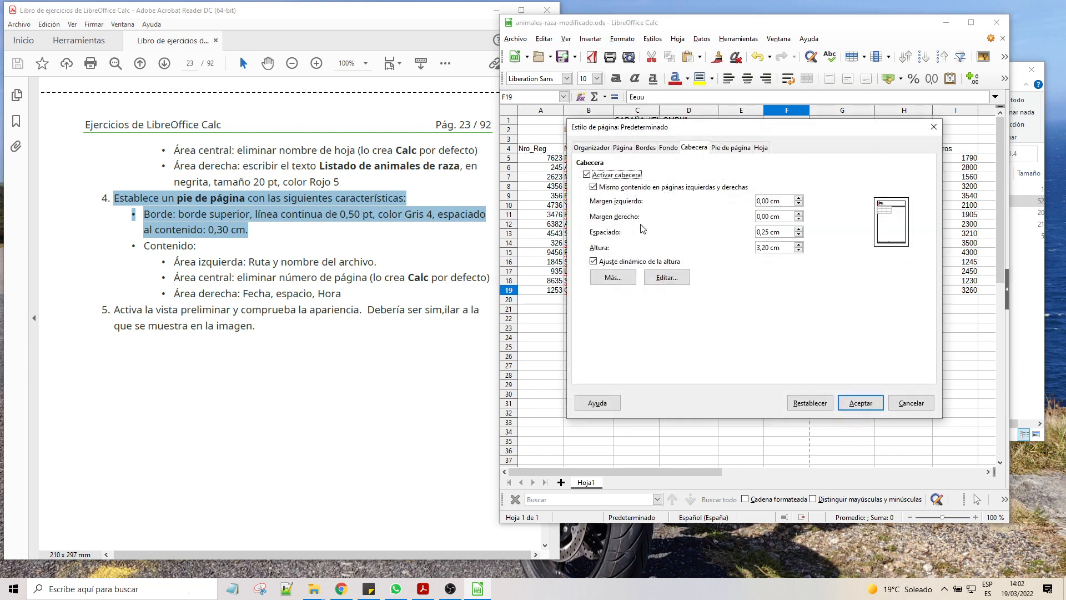
{"action": "left_click", "coordinate": [733, 148]}
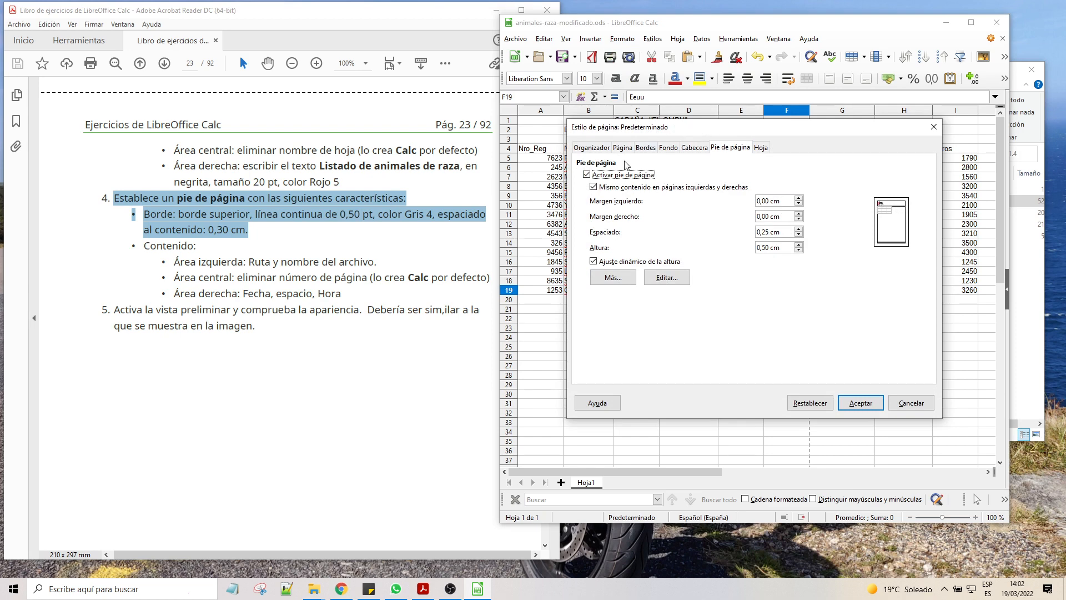
{"action": "left_click", "coordinate": [620, 280]}
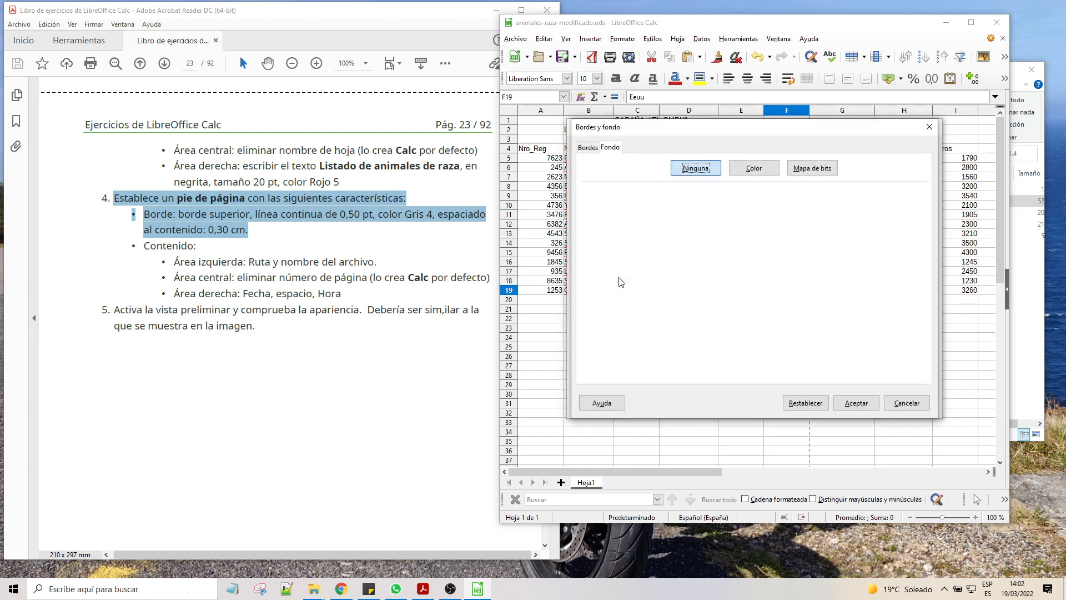
{"action": "left_click", "coordinate": [588, 147]}
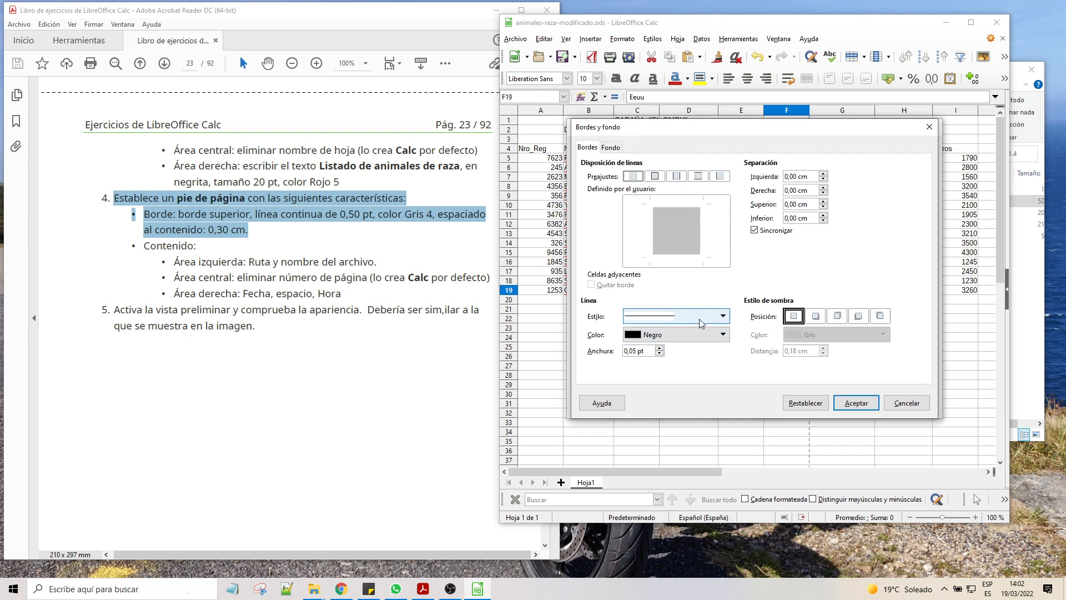
Step: Set the footer border to a continuous 0,50 pt line in Gris claro 2 and confirm
{"action": "left_click", "coordinate": [666, 316]}
{"action": "left_click", "coordinate": [659, 364]}
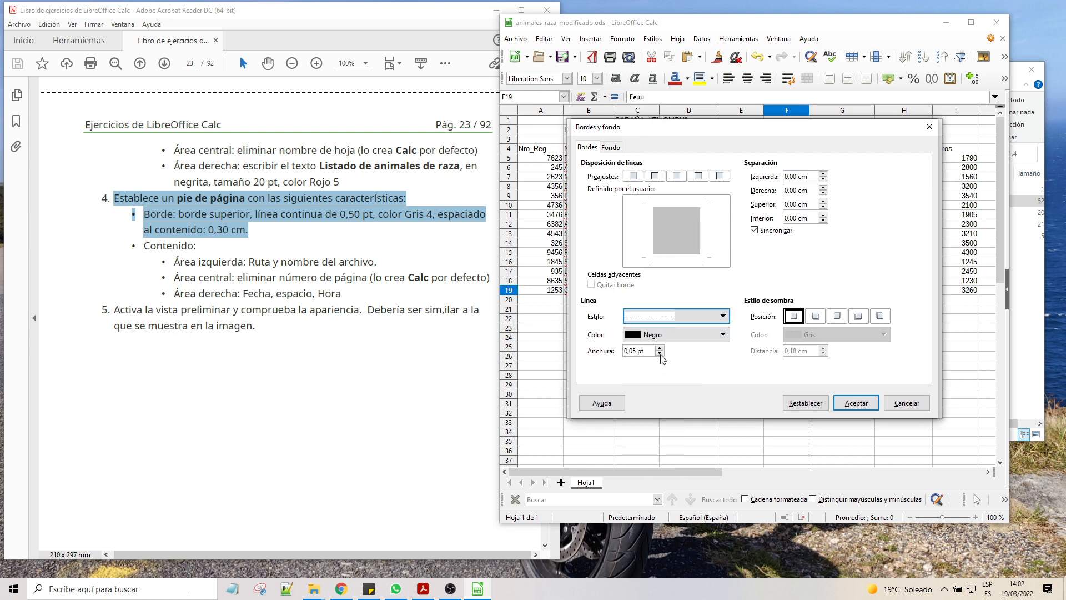
{"action": "left_click", "coordinate": [672, 211]}
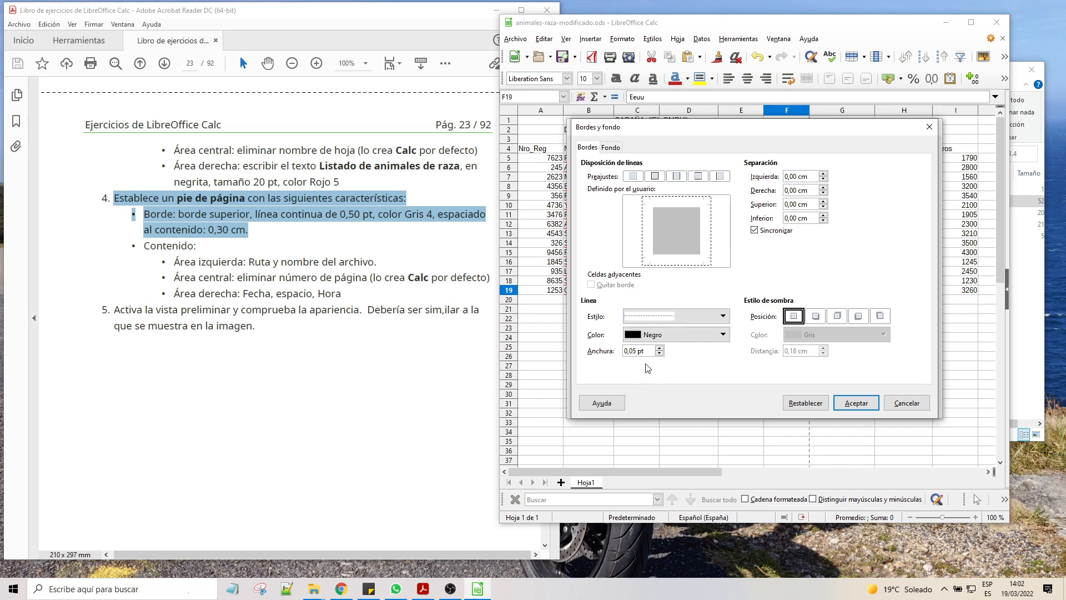
{"action": "left_click", "coordinate": [628, 353]}
{"action": "left_click", "coordinate": [692, 334]}
{"action": "left_click", "coordinate": [697, 364]}
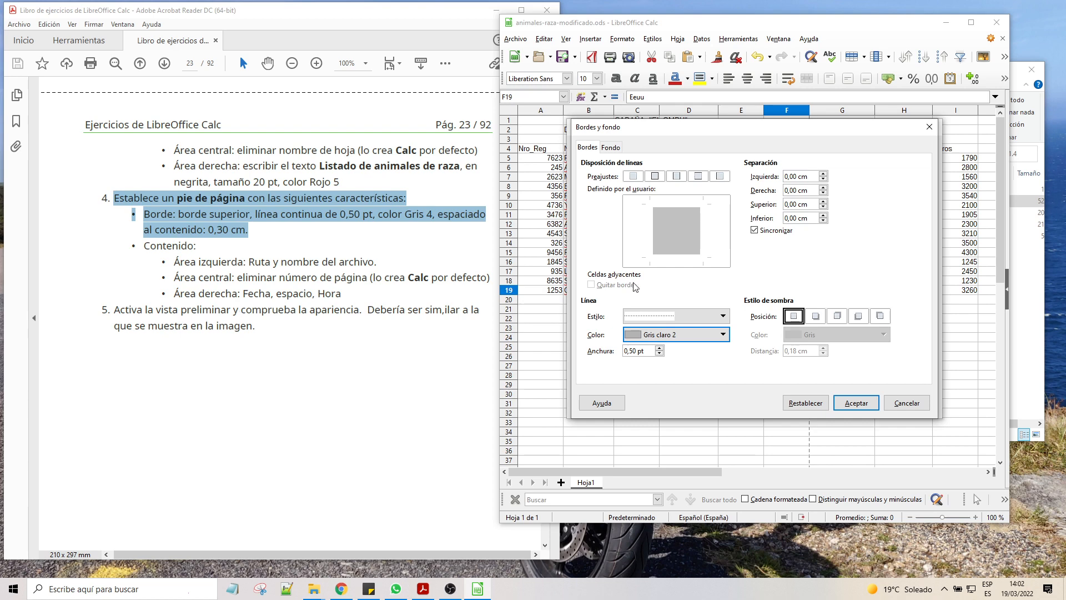
{"action": "left_click", "coordinate": [857, 403]}
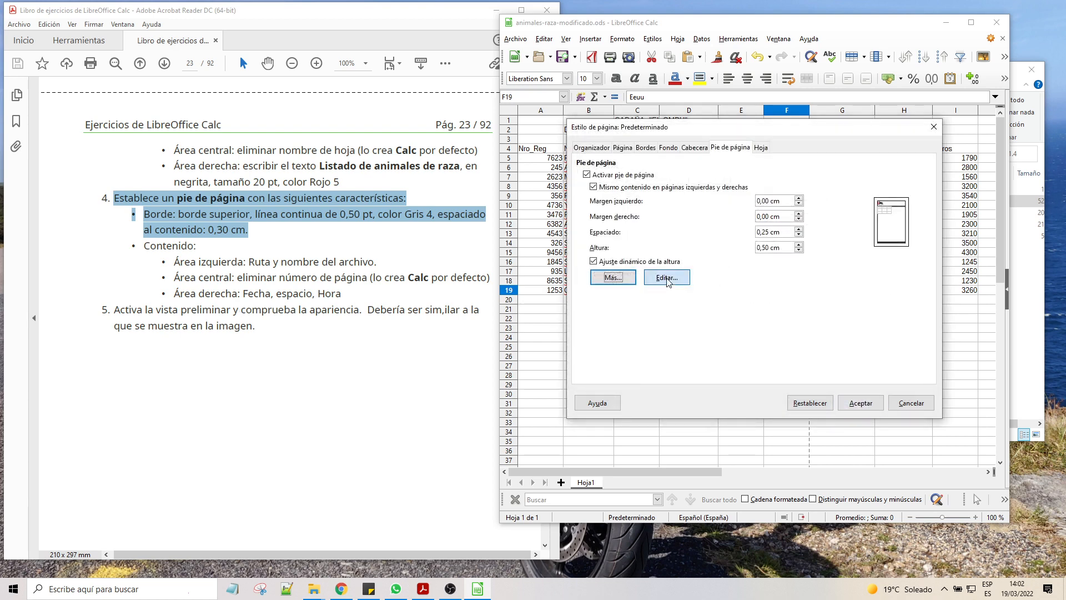
Step: Open the footer content editor and reread the footer content requirements in the exercise document
{"action": "left_click", "coordinate": [667, 278]}
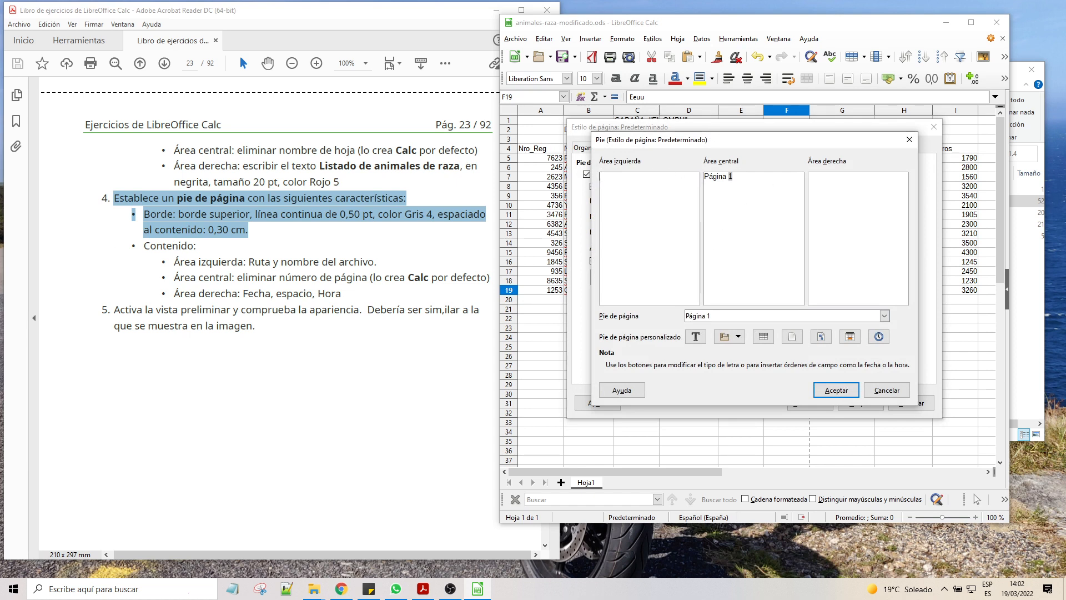
{"action": "scroll", "coordinate": [175, 274], "scroll_direction": "up", "scroll_amount": 1}
{"action": "left_click", "coordinate": [200, 288]}
{"action": "left_click_drag", "start_coordinate": [153, 275], "coordinate": [367, 305]}
{"action": "left_click", "coordinate": [383, 292]}
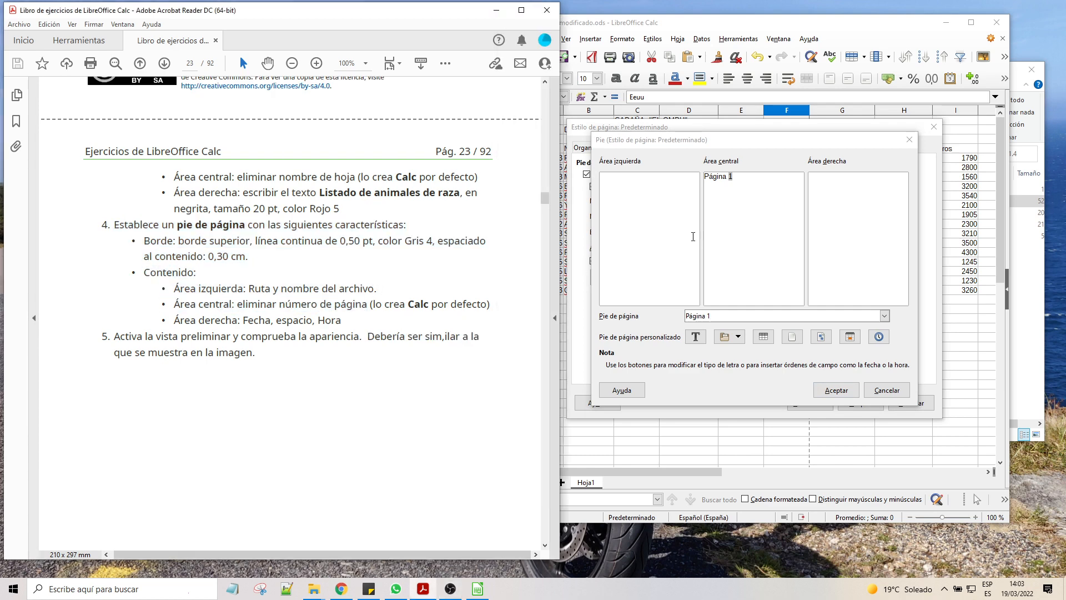
{"action": "left_click", "coordinate": [631, 206]}
Step: Try the predefined footers containing the file path, with and without the page number
{"action": "left_click", "coordinate": [882, 316]}
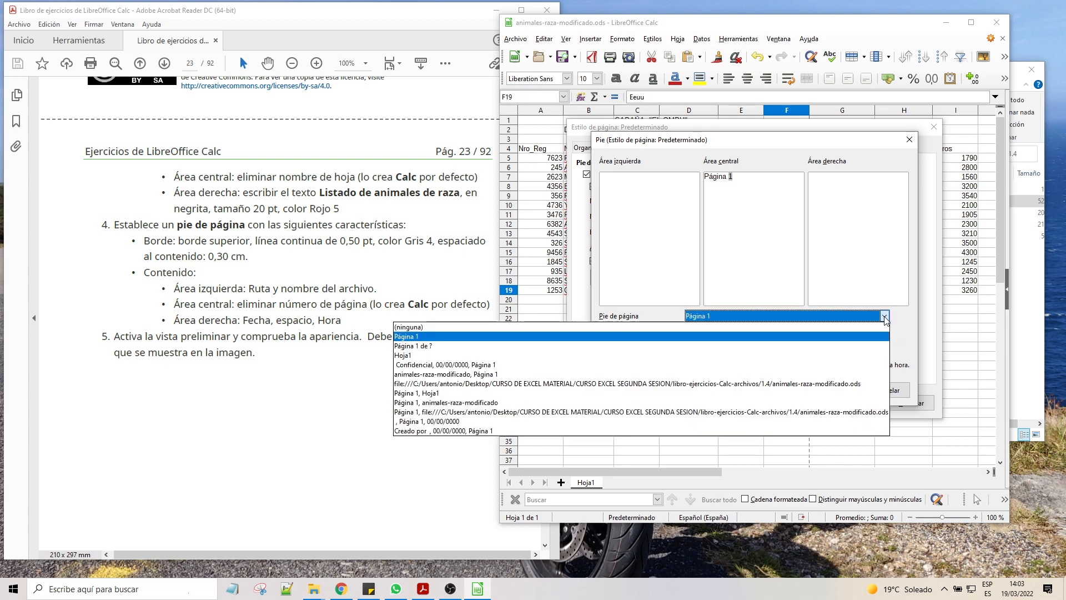
{"action": "left_click", "coordinate": [442, 412]}
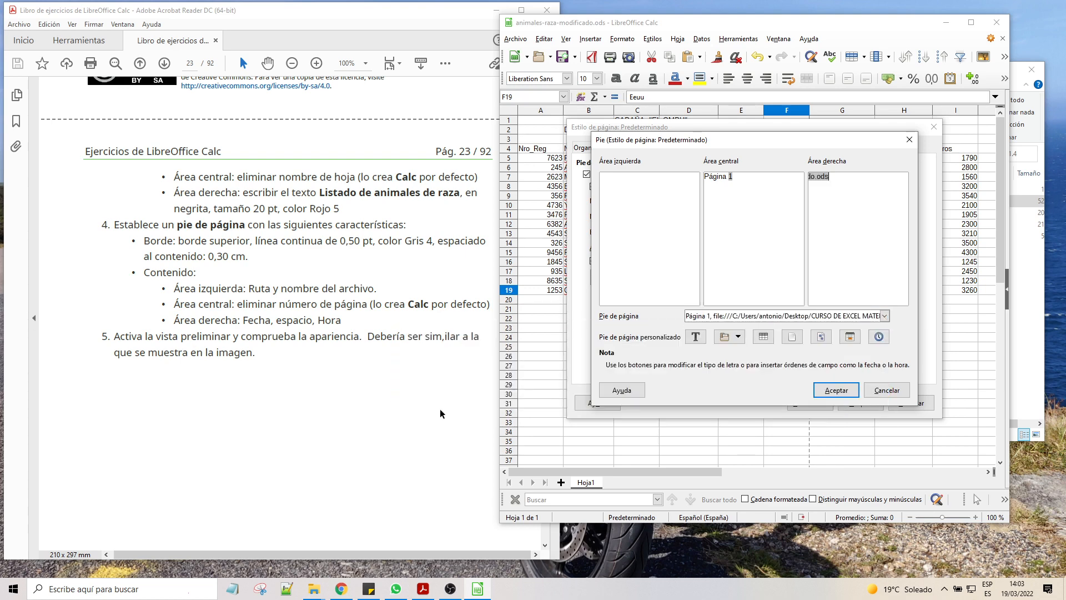
{"action": "left_click", "coordinate": [884, 316]}
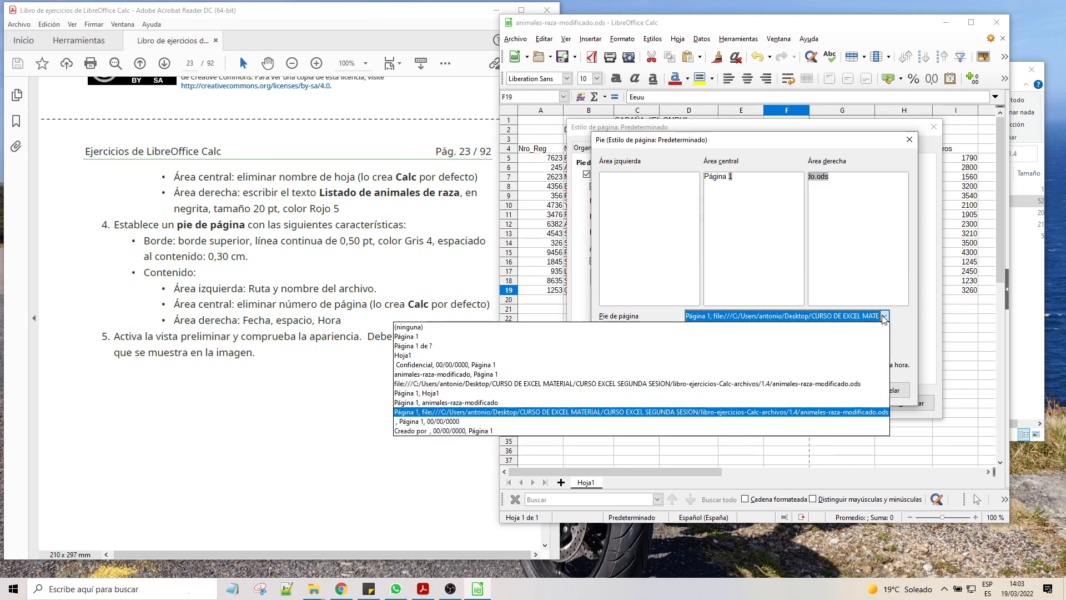
{"action": "left_click", "coordinate": [411, 384]}
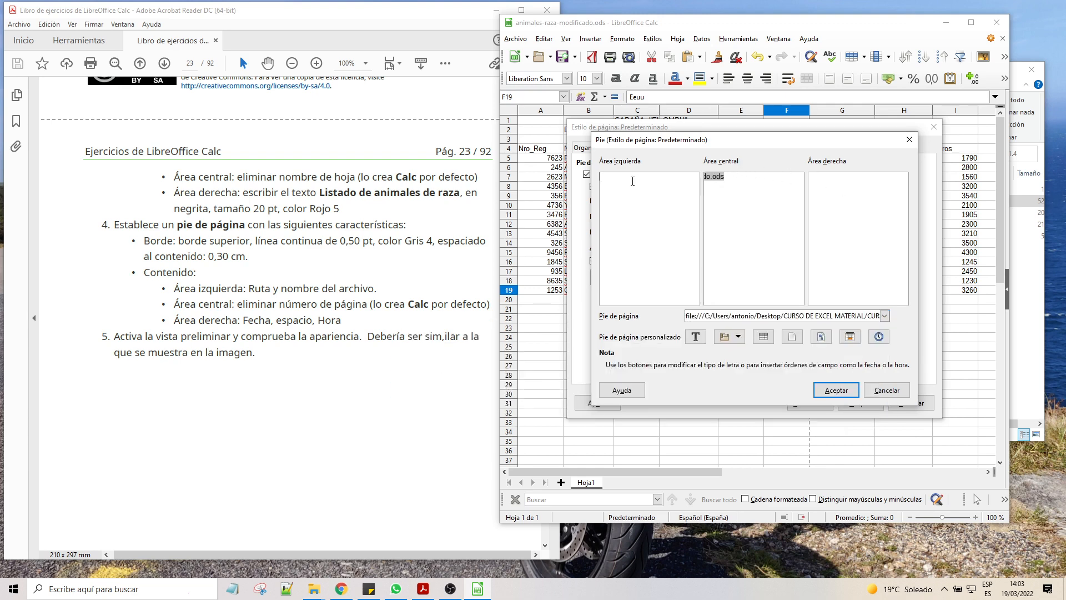
{"action": "left_click", "coordinate": [884, 316]}
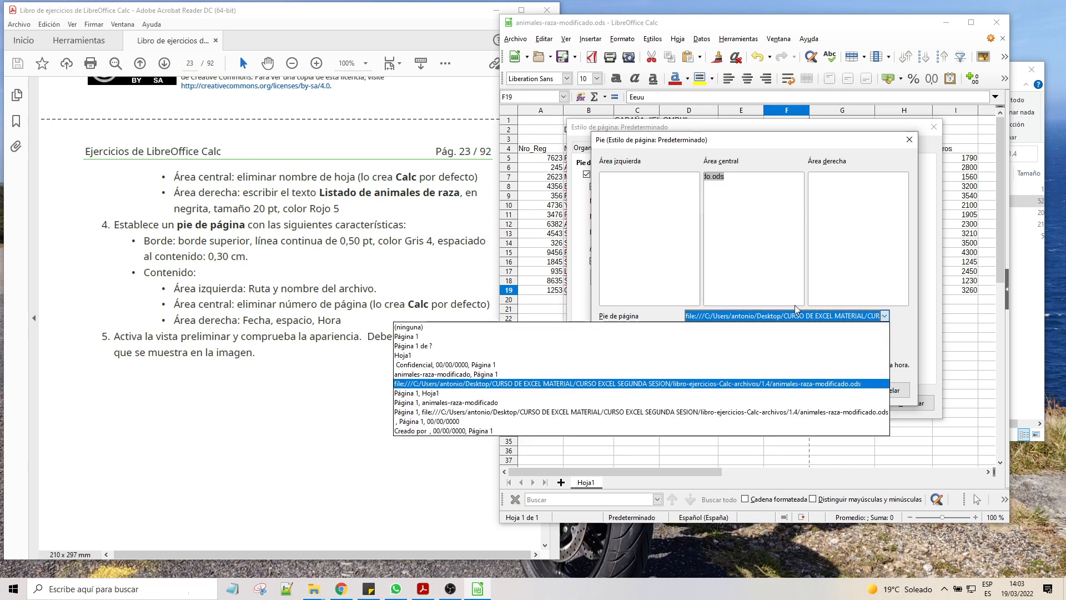
{"action": "left_click", "coordinate": [460, 386]}
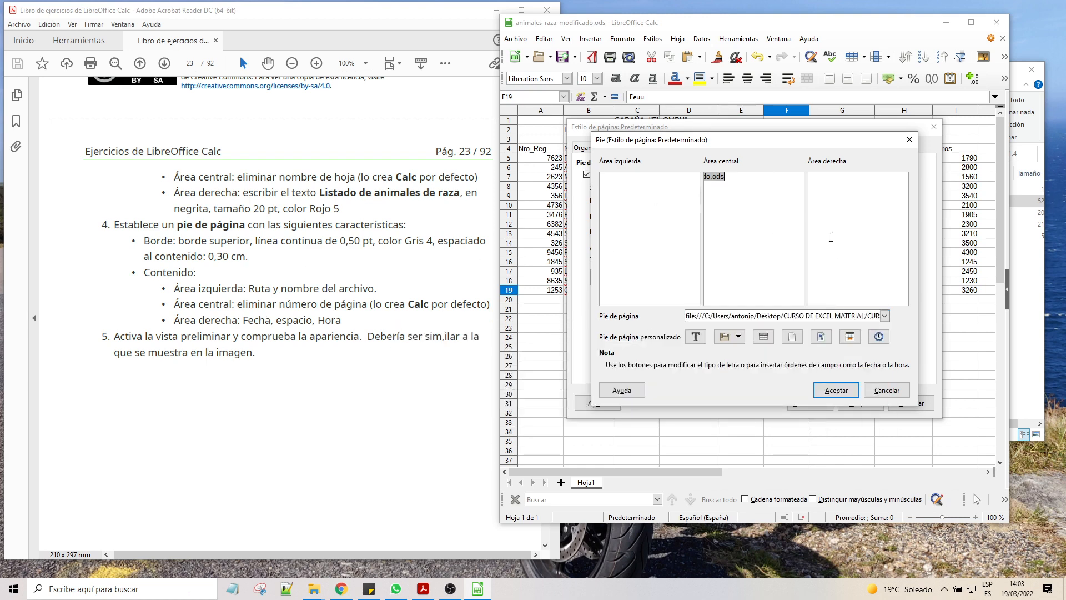
Step: Choose the predefined footer 'Creado por , 00/00/0000, Página 1', add the sheet name to the right area, and confirm
{"action": "left_click", "coordinate": [780, 316]}
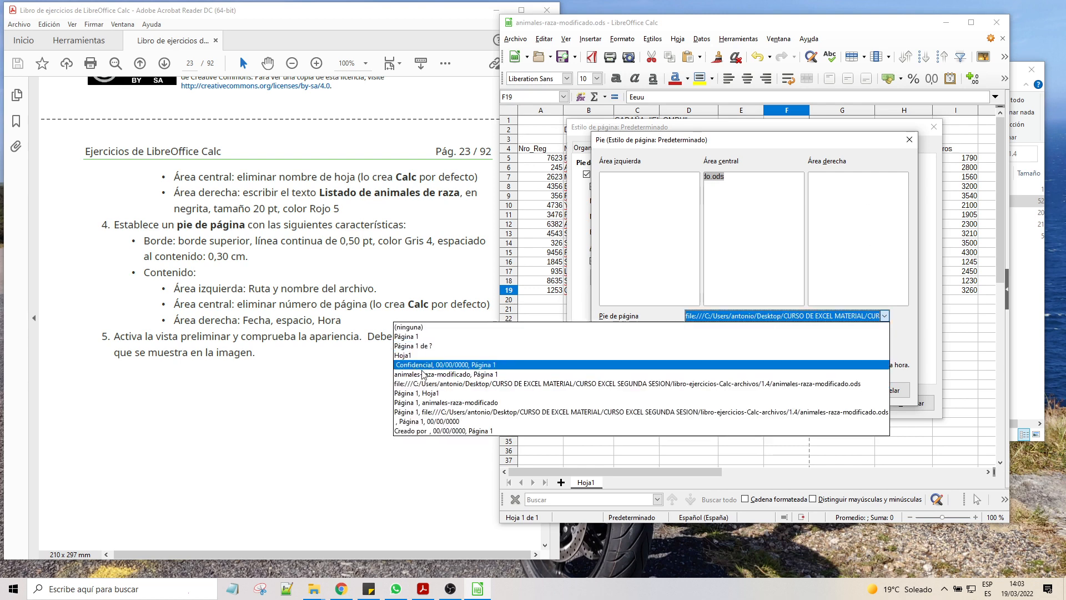
{"action": "left_click", "coordinate": [426, 432]}
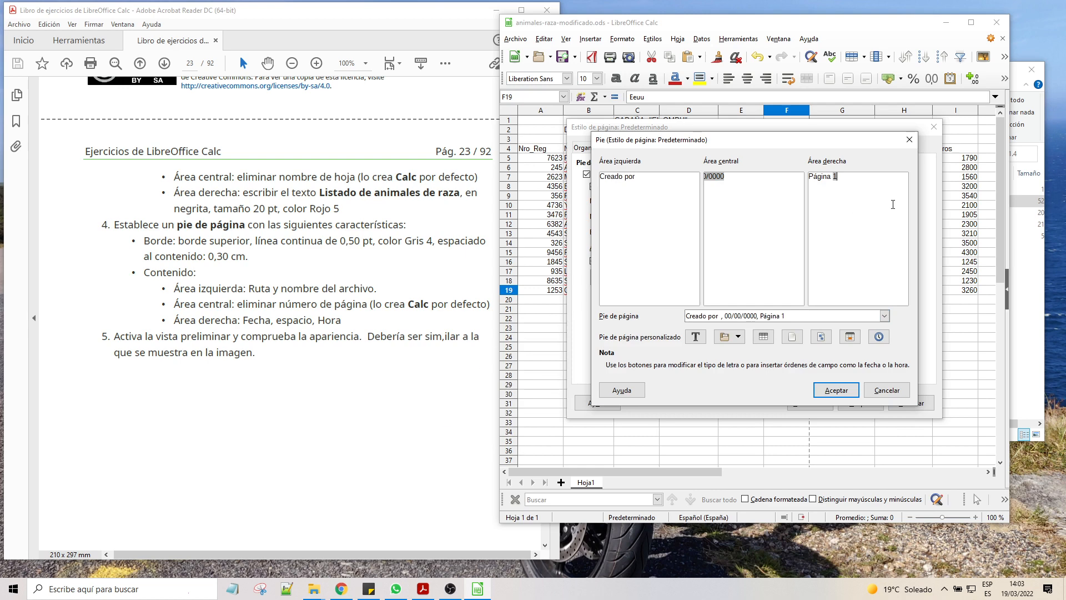
{"action": "left_click", "coordinate": [764, 336]}
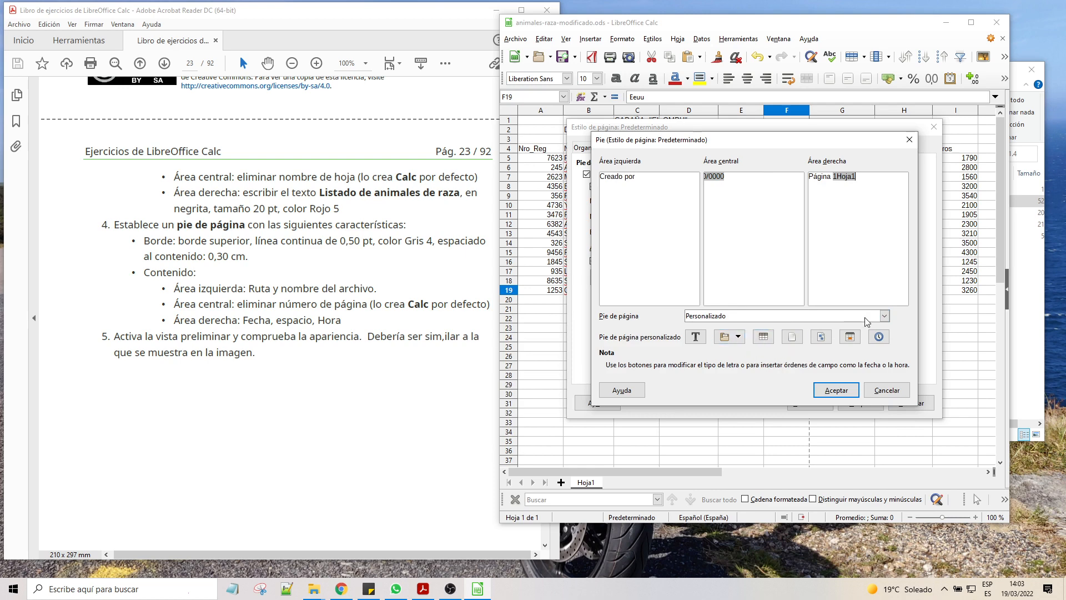
{"action": "left_click", "coordinate": [885, 316]}
{"action": "left_click", "coordinate": [886, 317]}
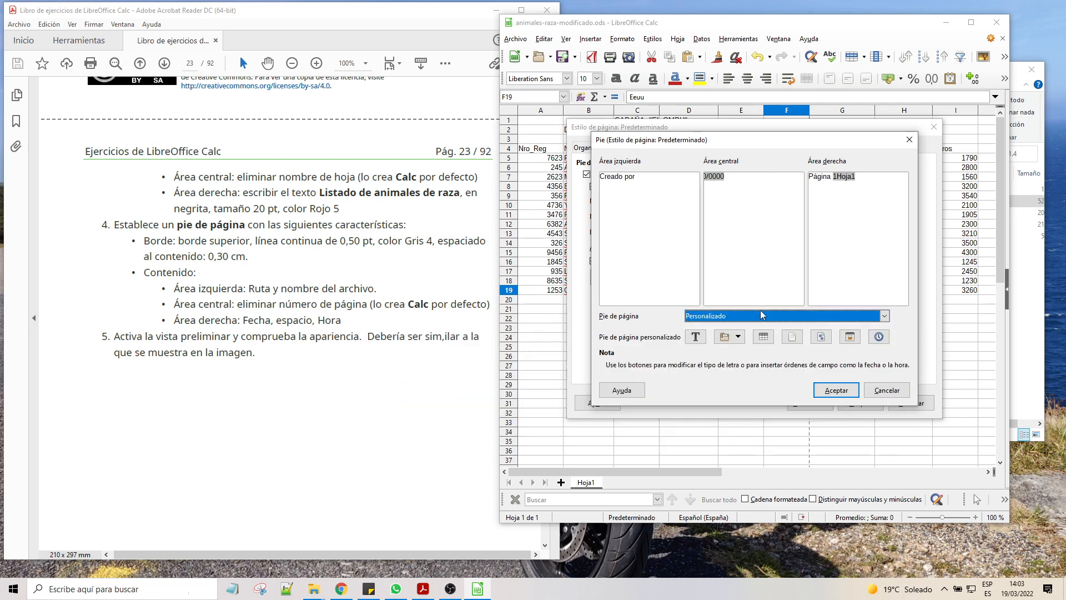
{"action": "left_click", "coordinate": [696, 337]}
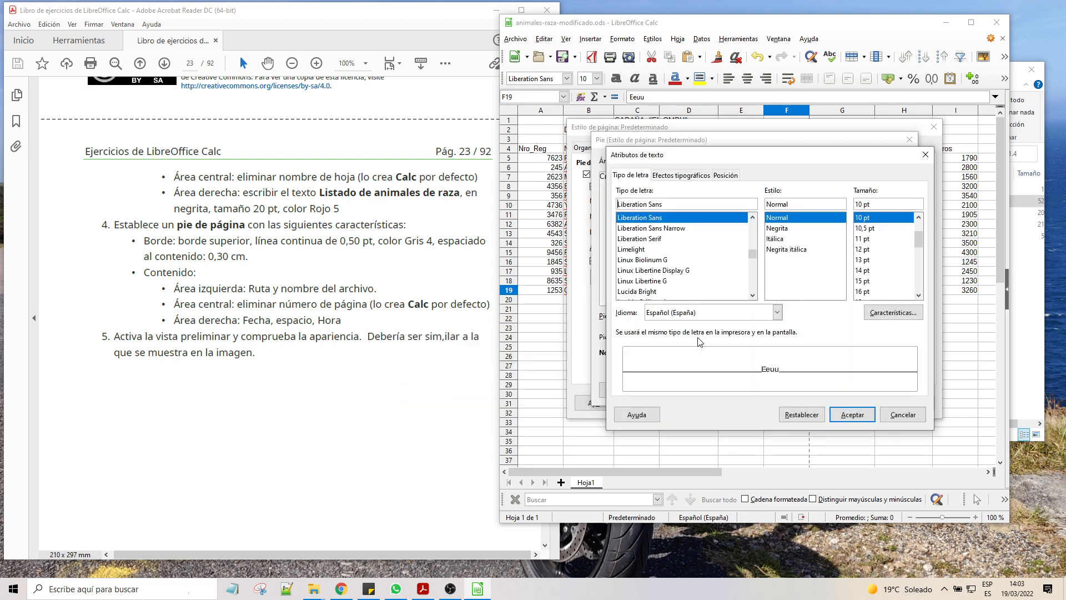
{"action": "left_click", "coordinate": [913, 418]}
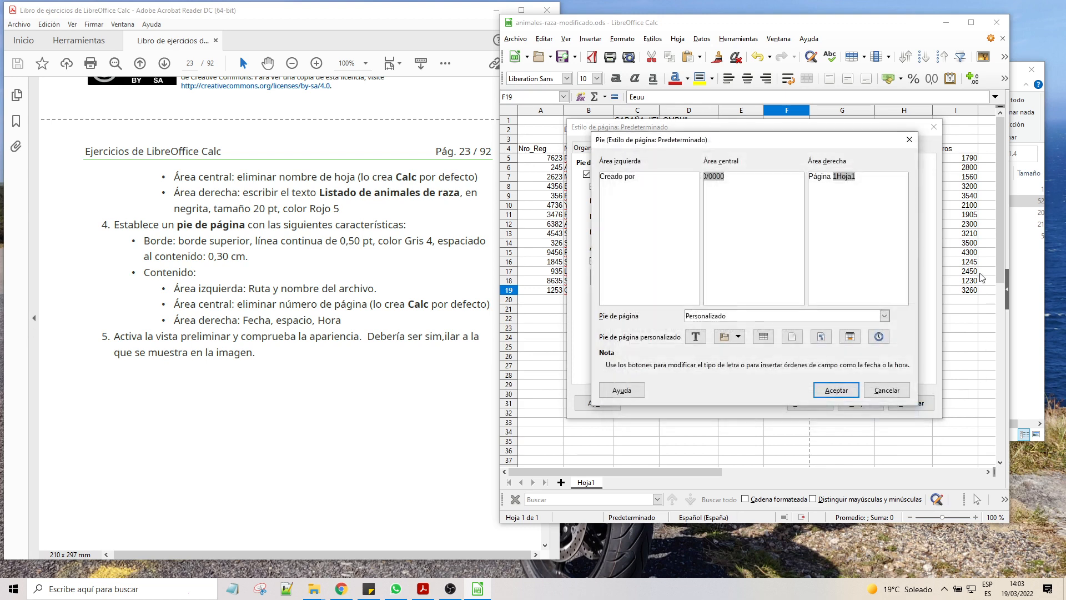
{"action": "left_click", "coordinate": [836, 389]}
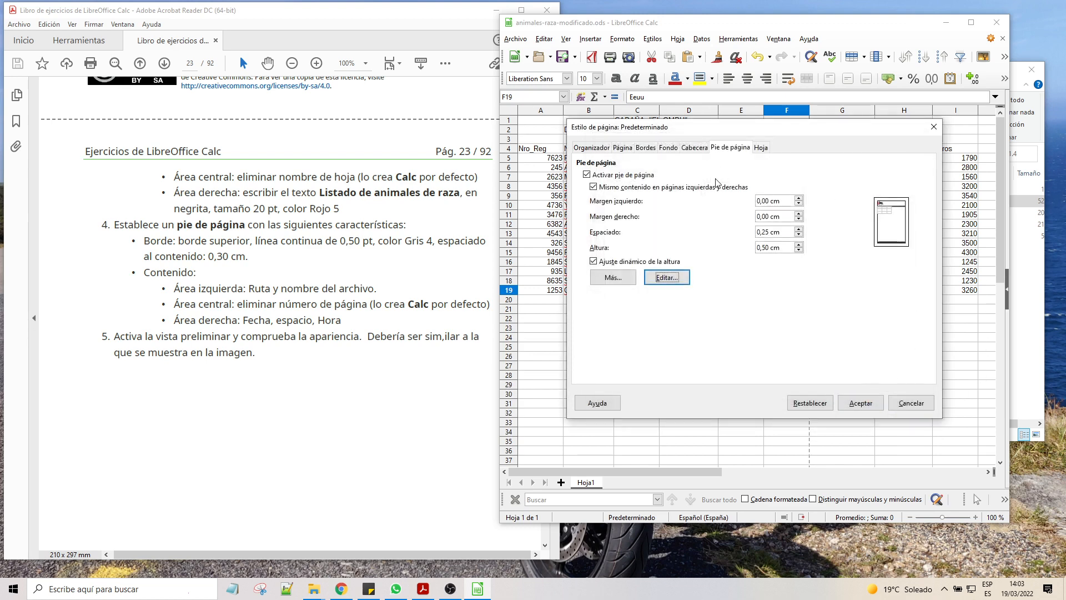
Step: Insert the time field at the start of the footer's left area and confirm the page style
{"action": "left_click", "coordinate": [670, 277]}
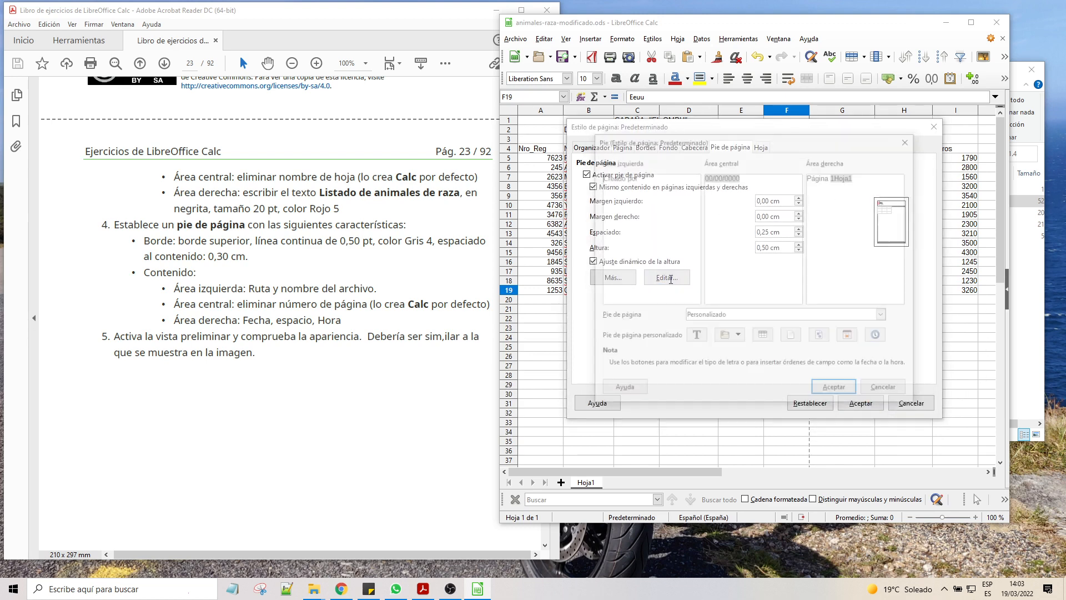
{"action": "left_click", "coordinate": [878, 337]}
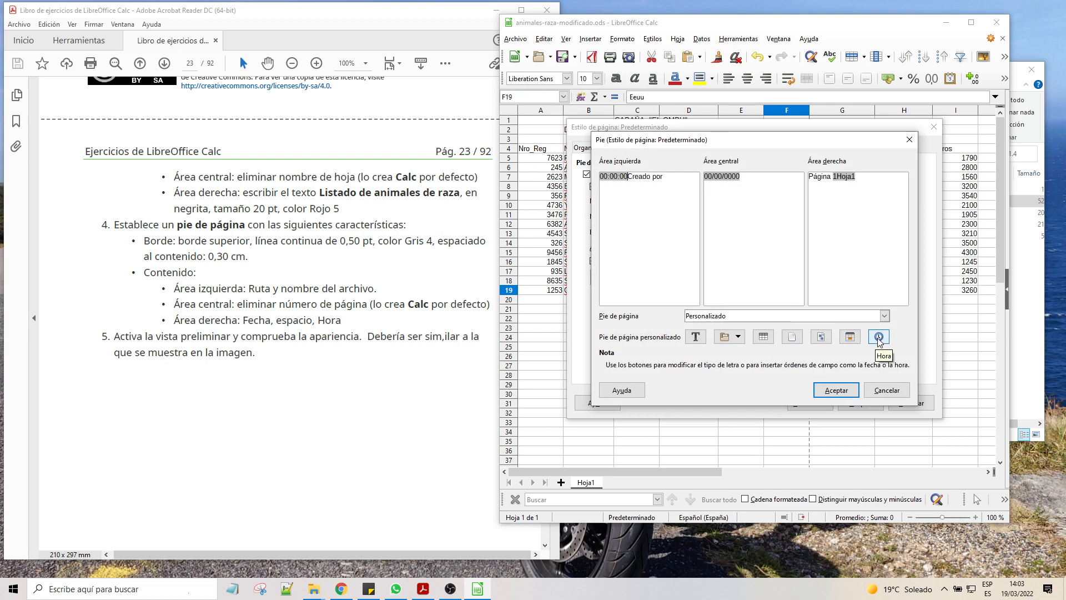
{"action": "left_click", "coordinate": [836, 389]}
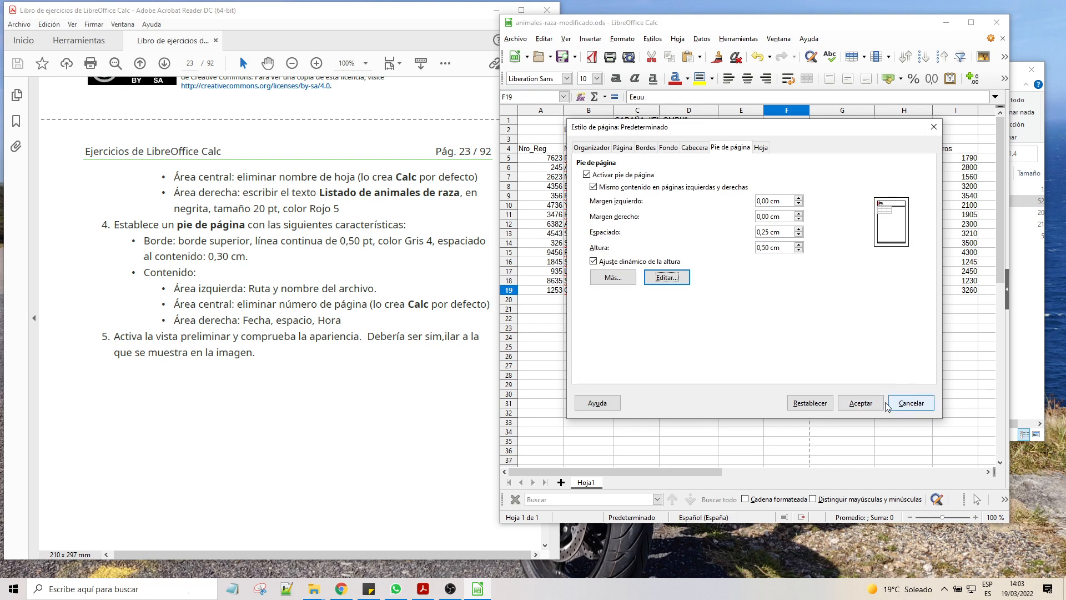
{"action": "left_click", "coordinate": [885, 406]}
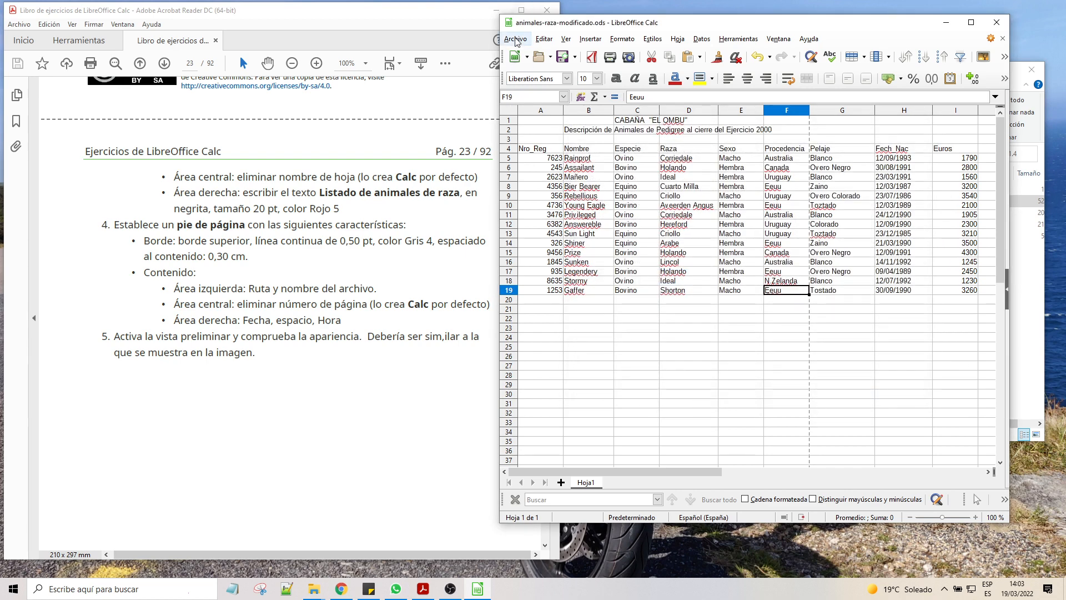
Step: Open the print preview and compare it with the reference image in the exercise document
{"action": "left_click", "coordinate": [515, 40]}
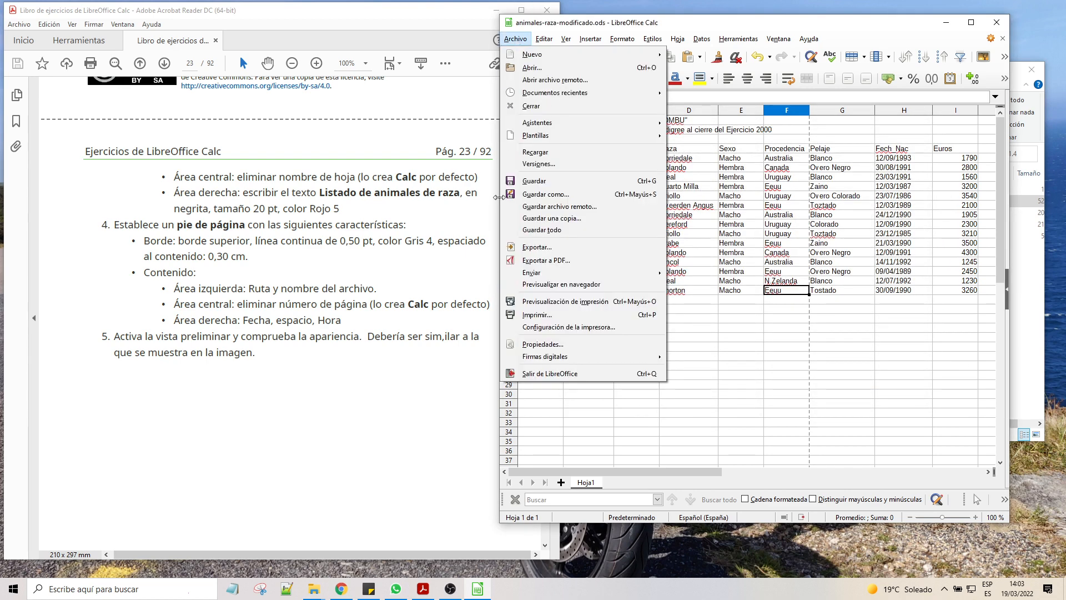
{"action": "left_click", "coordinate": [562, 302]}
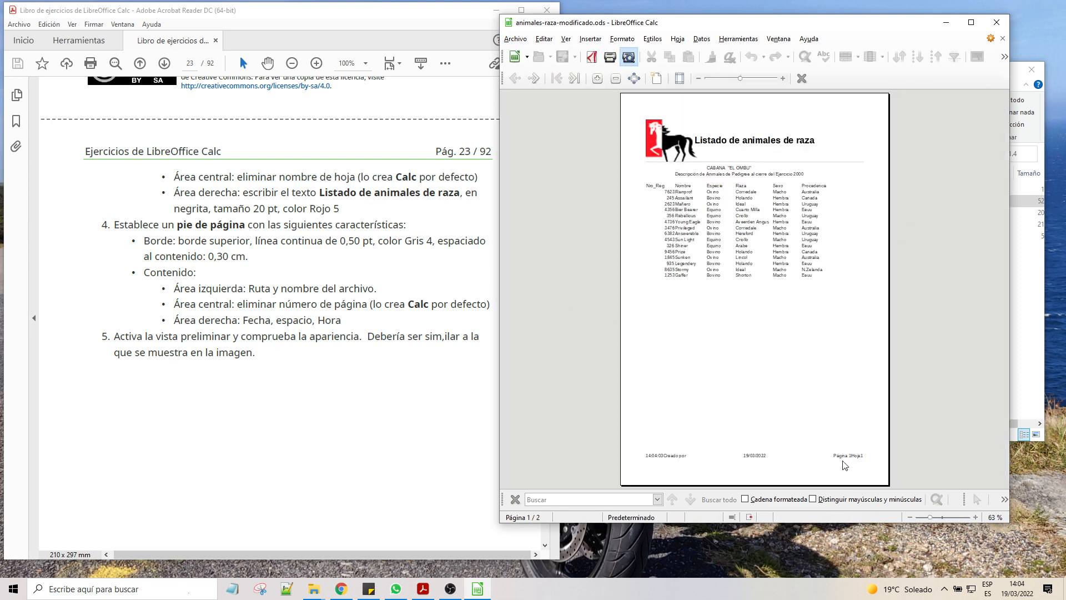
{"action": "scroll", "coordinate": [262, 335], "scroll_direction": "down", "scroll_amount": 10}
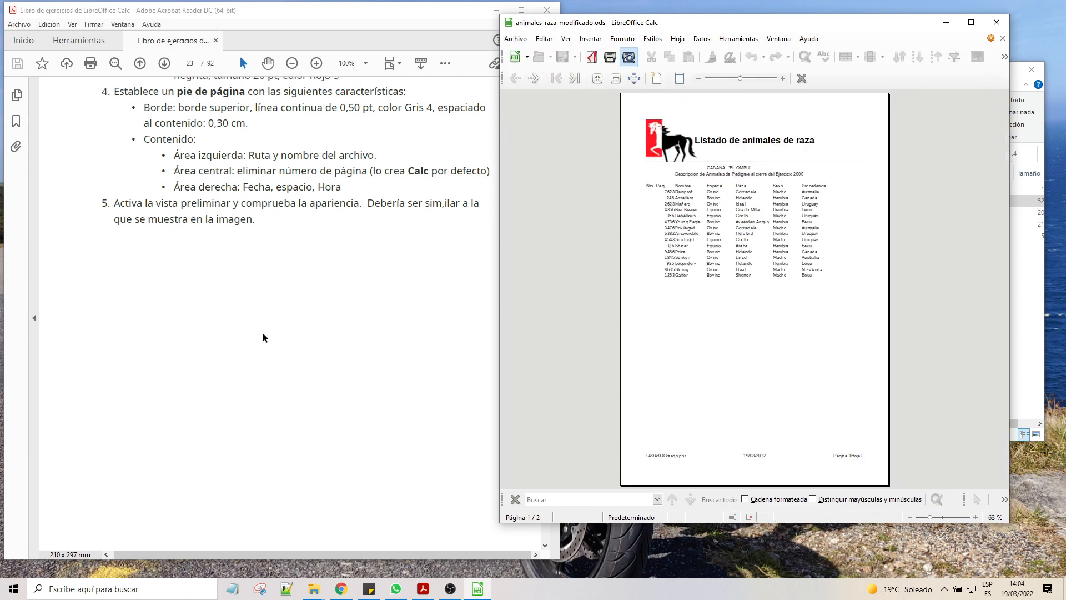
{"action": "scroll", "coordinate": [265, 341], "scroll_direction": "down", "scroll_amount": 8}
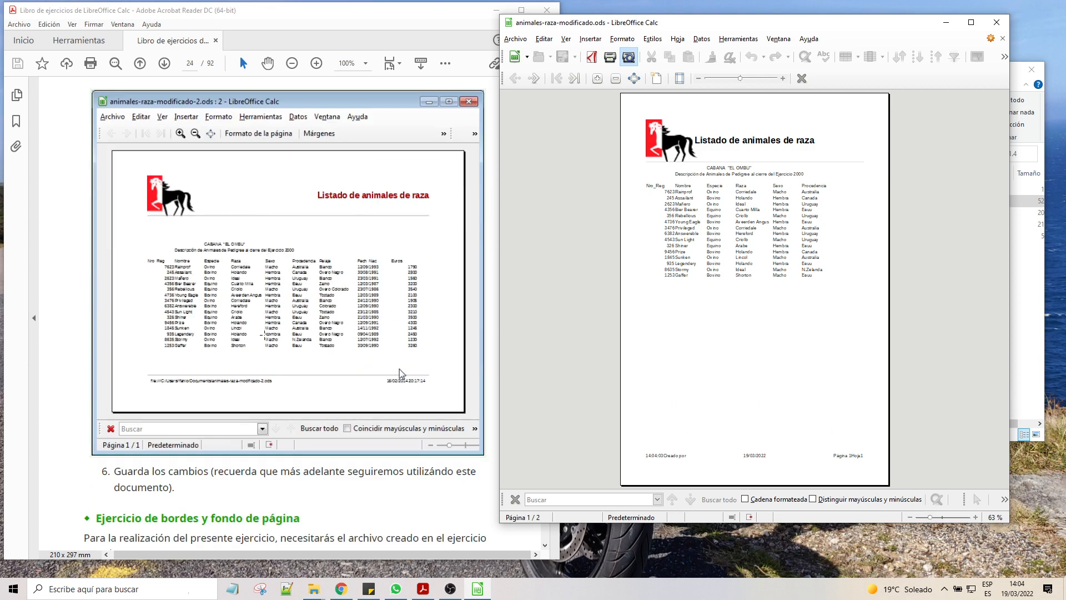